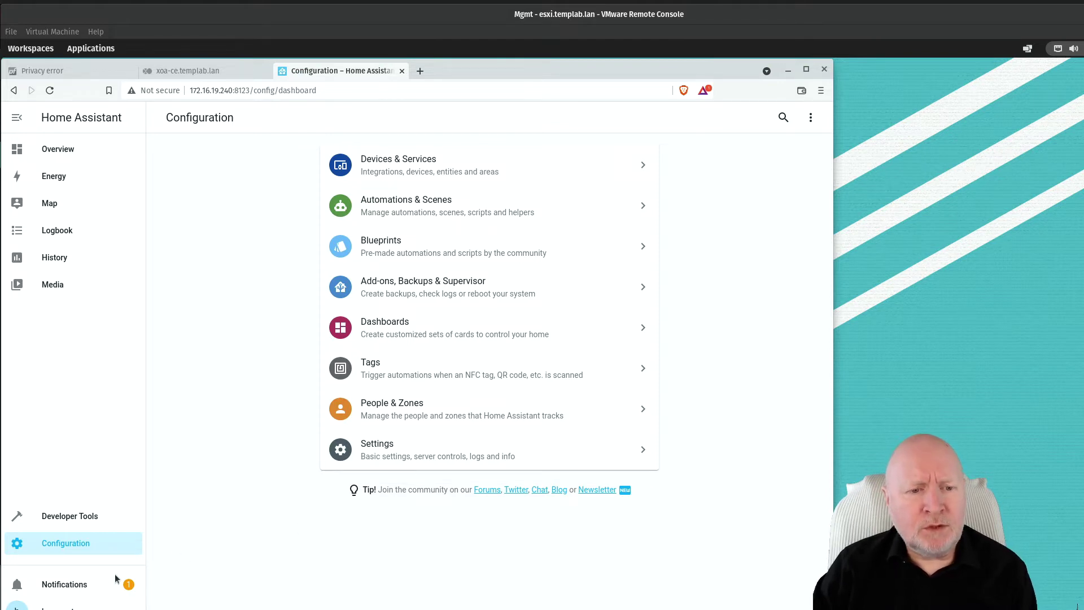
Step: Set up the newly discovered ConBee II stick with Zigbee Home Automation, leaving the Zigbee coordinator without an area
left_click(82, 587)
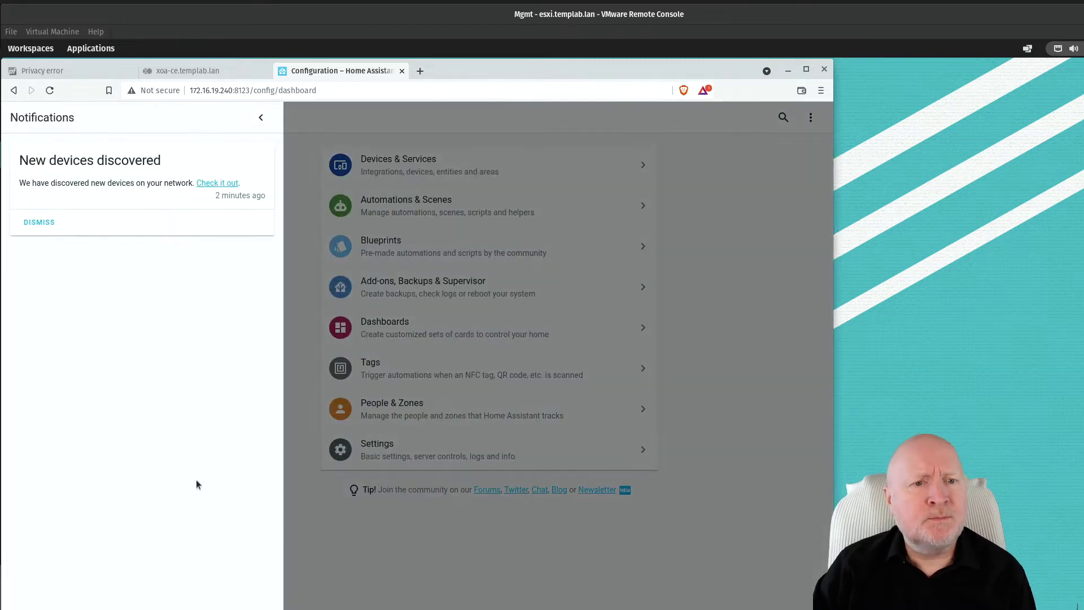
left_click(209, 183)
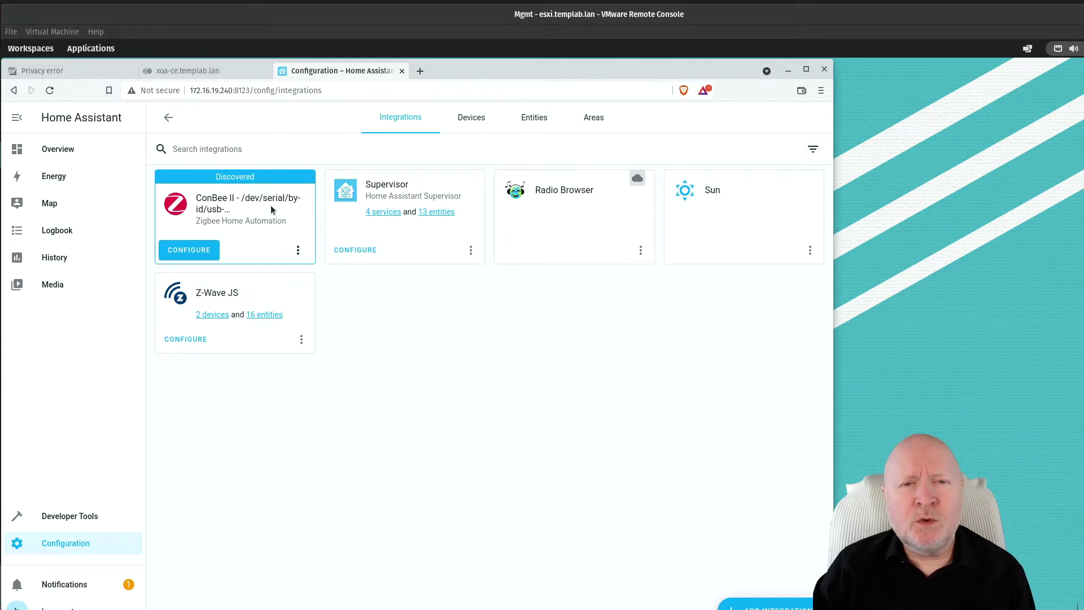
left_click(213, 251)
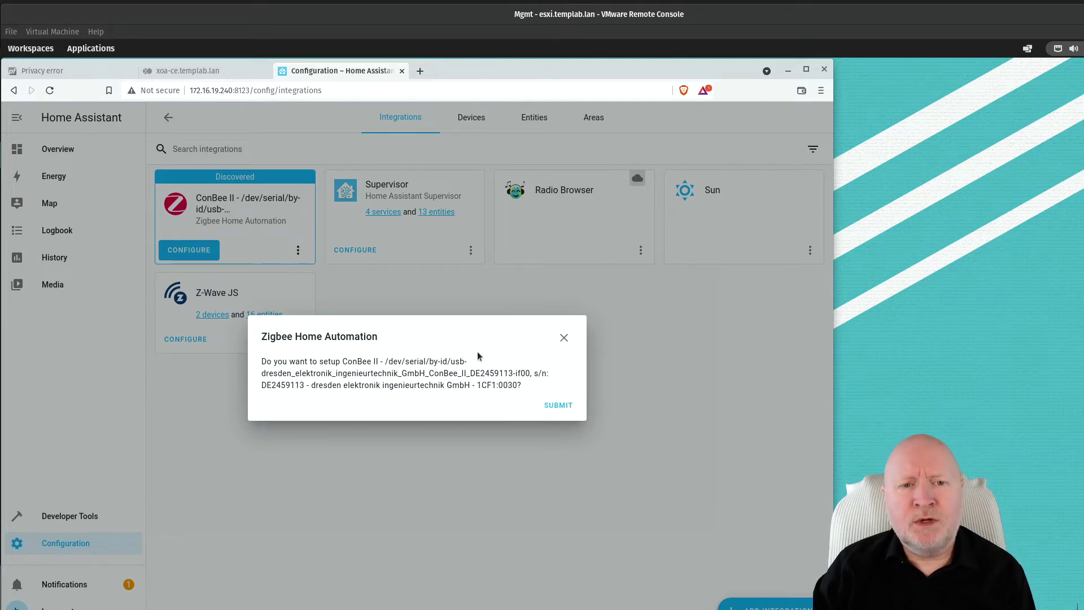
left_click(553, 408)
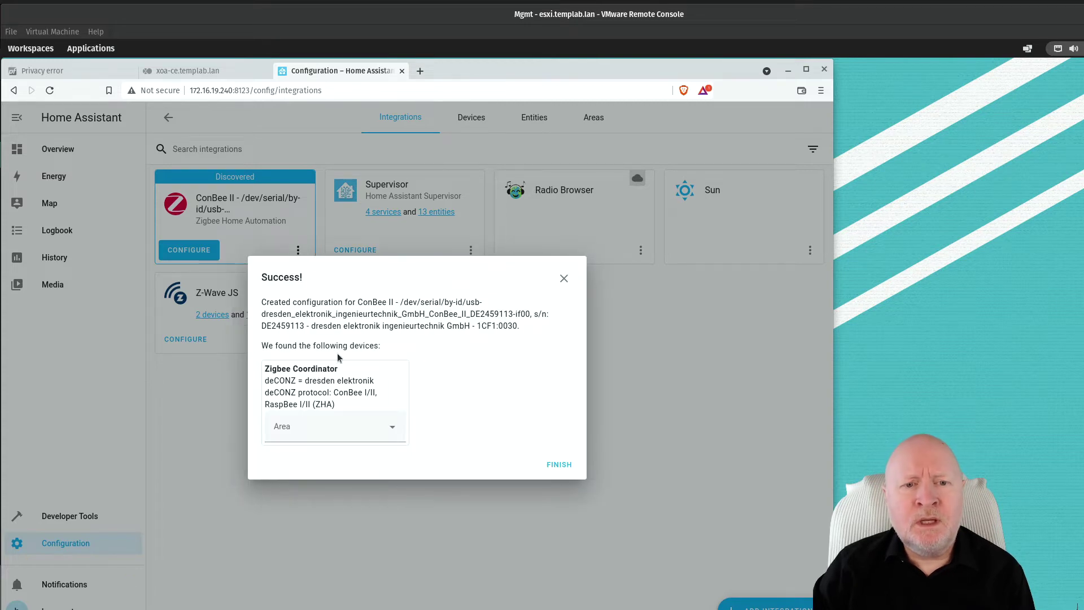
left_click(395, 434)
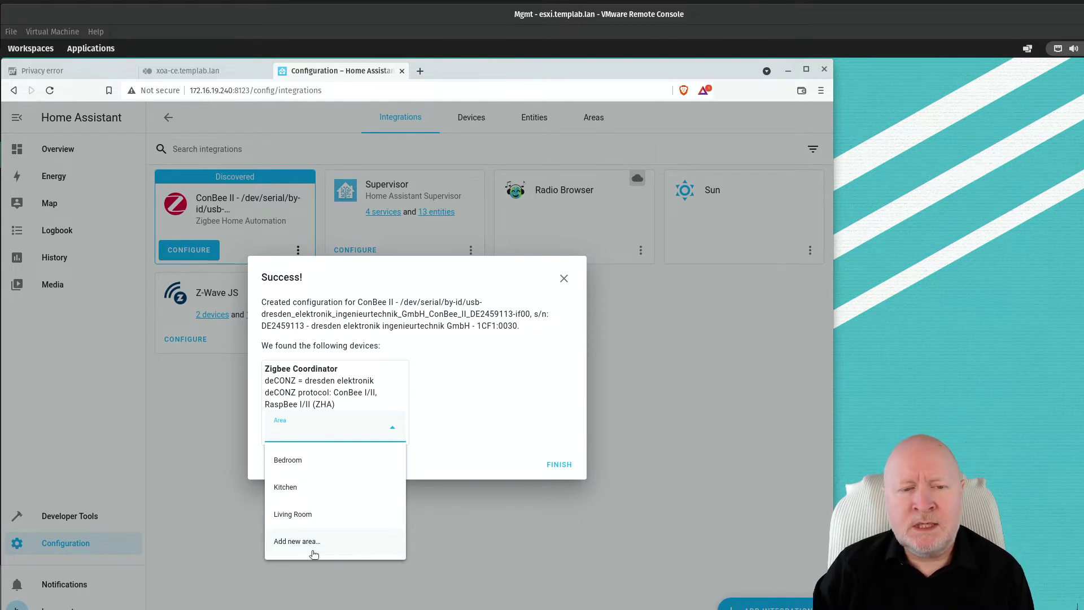
left_click(492, 385)
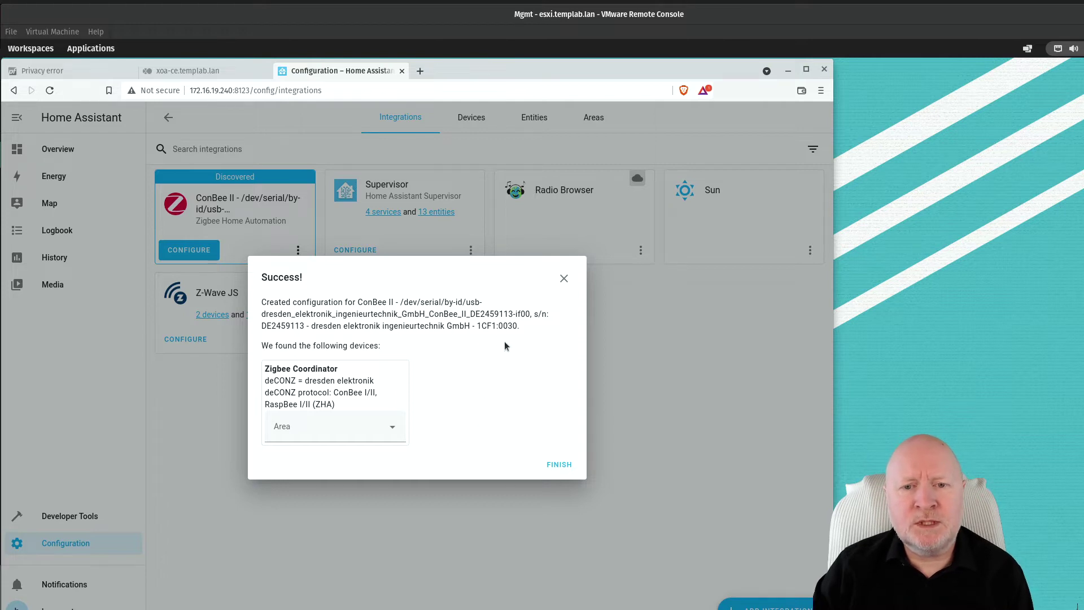
left_click(558, 464)
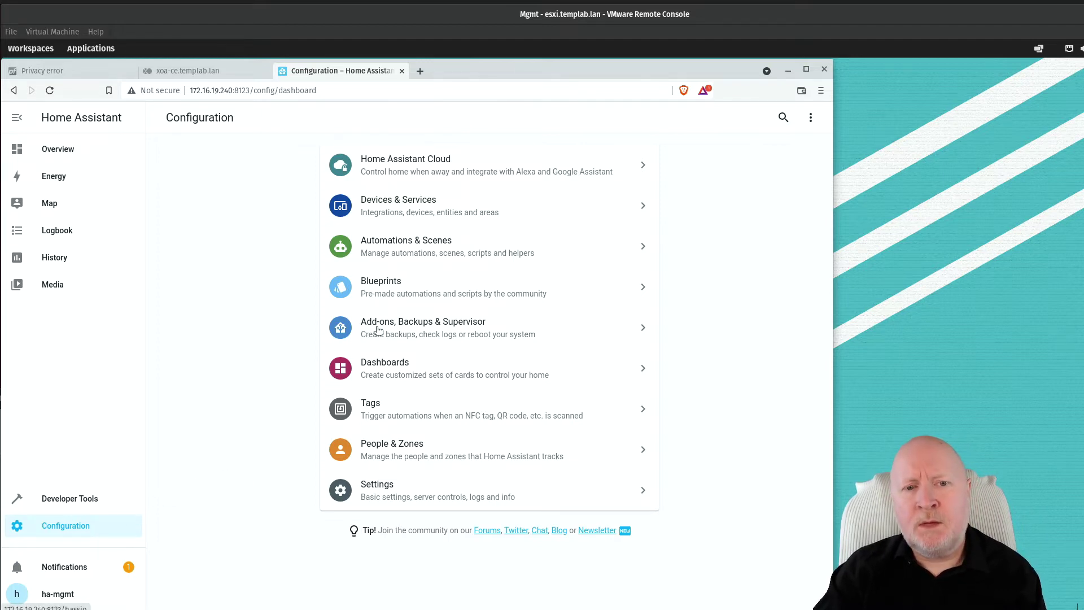
Step: Search the host system's hardware list for usb to examine the device paths of the attached sticks
left_click(457, 327)
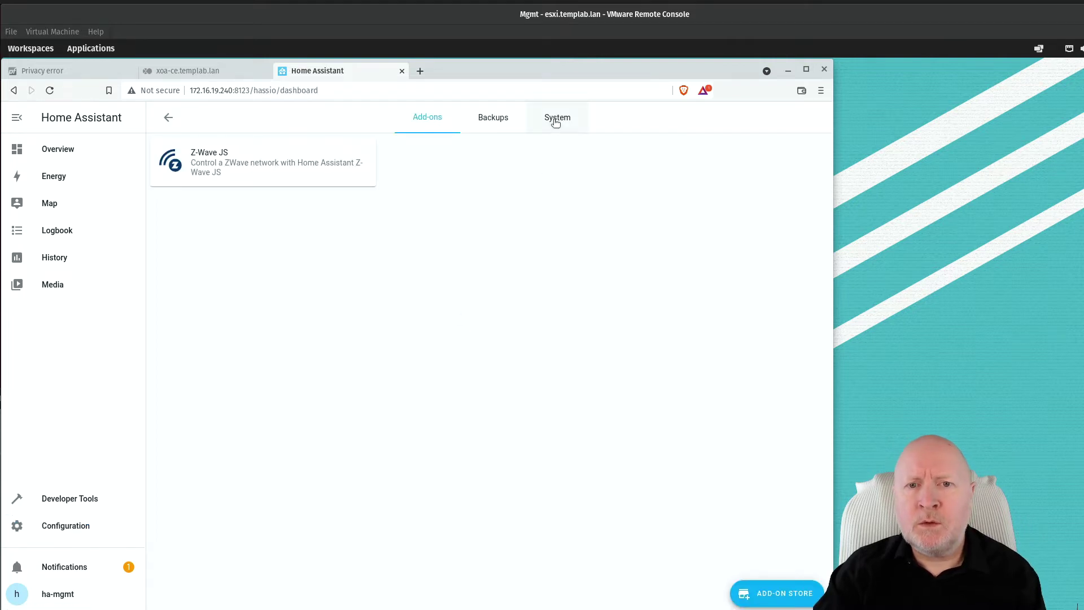
left_click(554, 121)
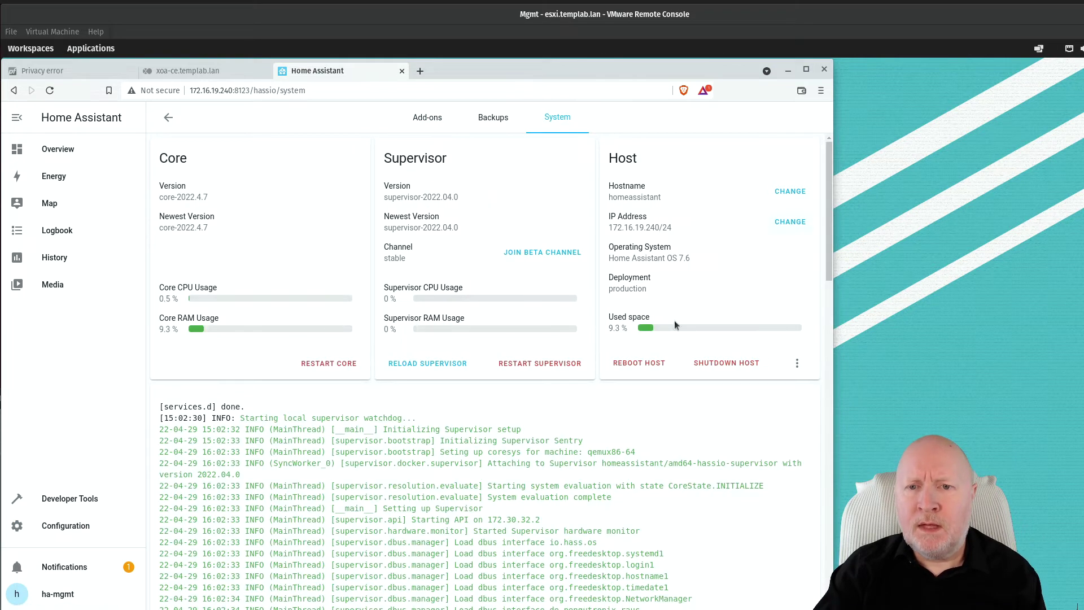
left_click(797, 364)
left_click(746, 387)
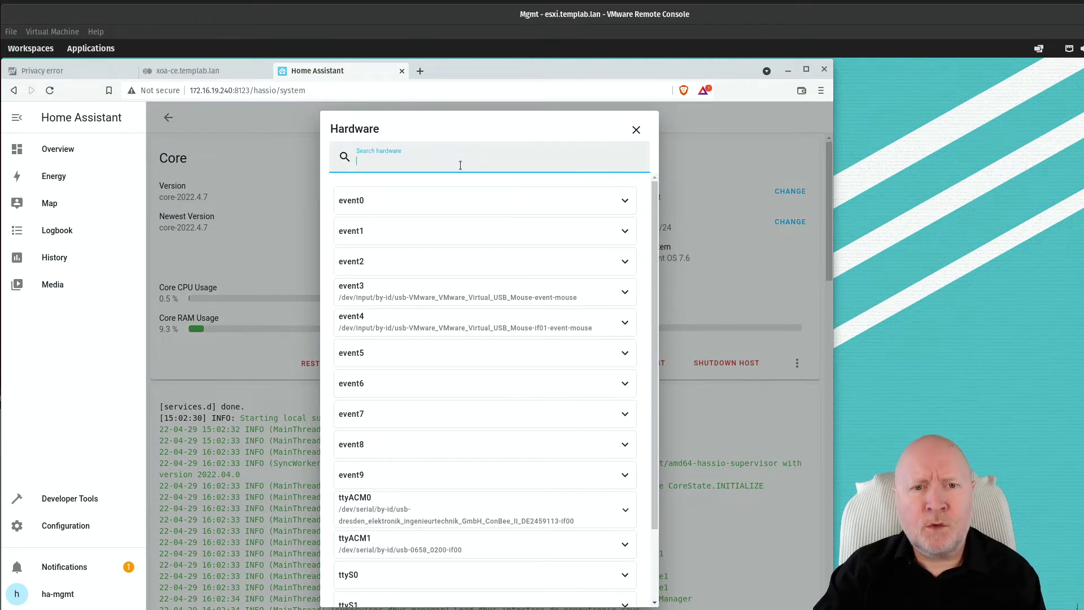
type("uus")
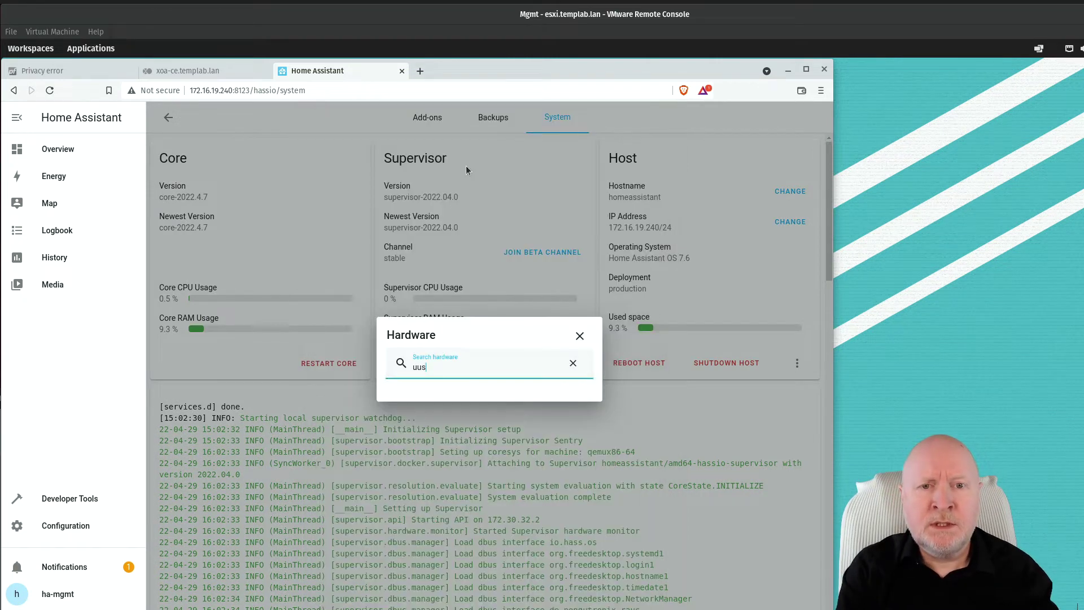
type("b")
key("Home")
key("Delete")
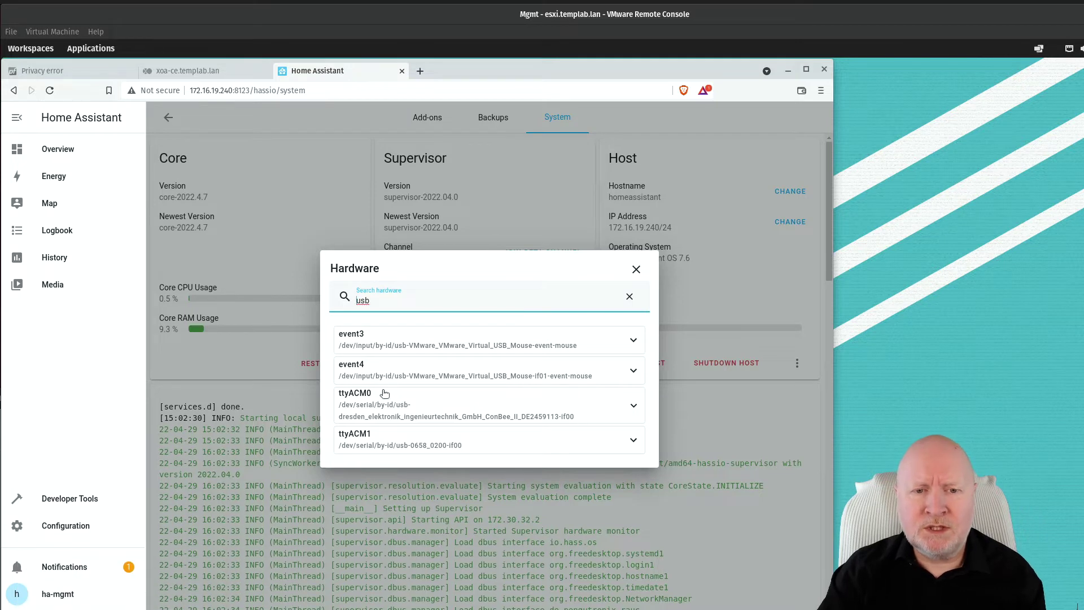
left_click(636, 269)
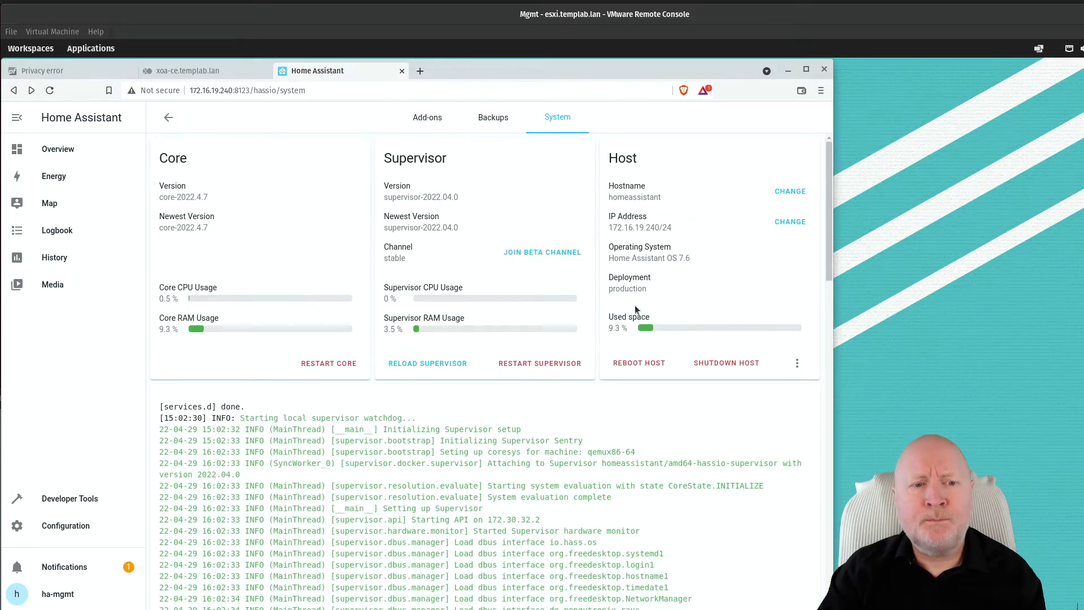
Step: Start adding another instance of the Zigbee Home Automation integration instead of accepting the discovered ConBee II entry
left_click(97, 526)
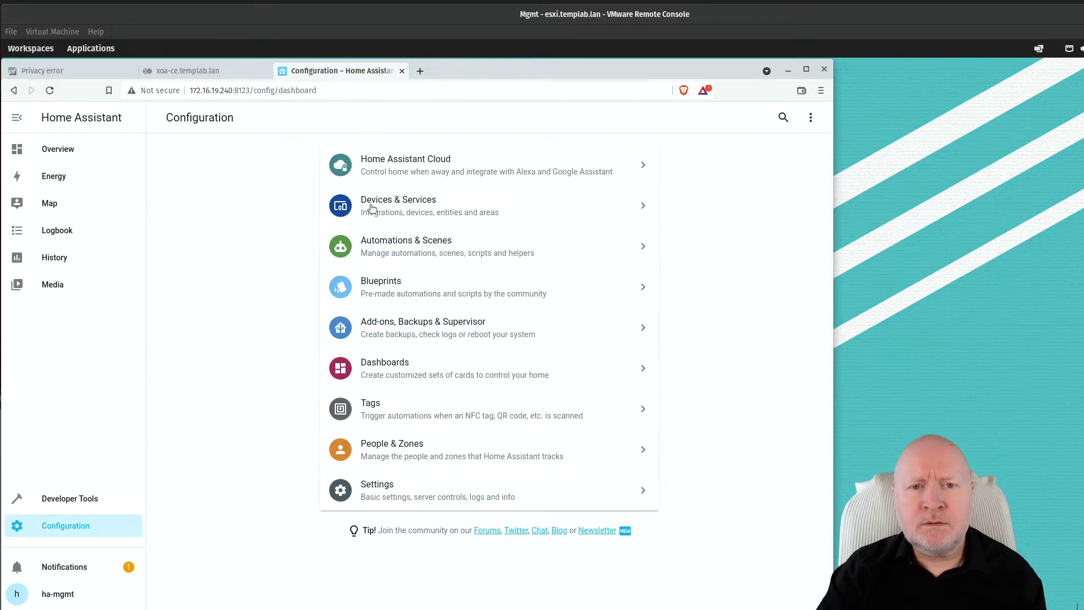
left_click(407, 209)
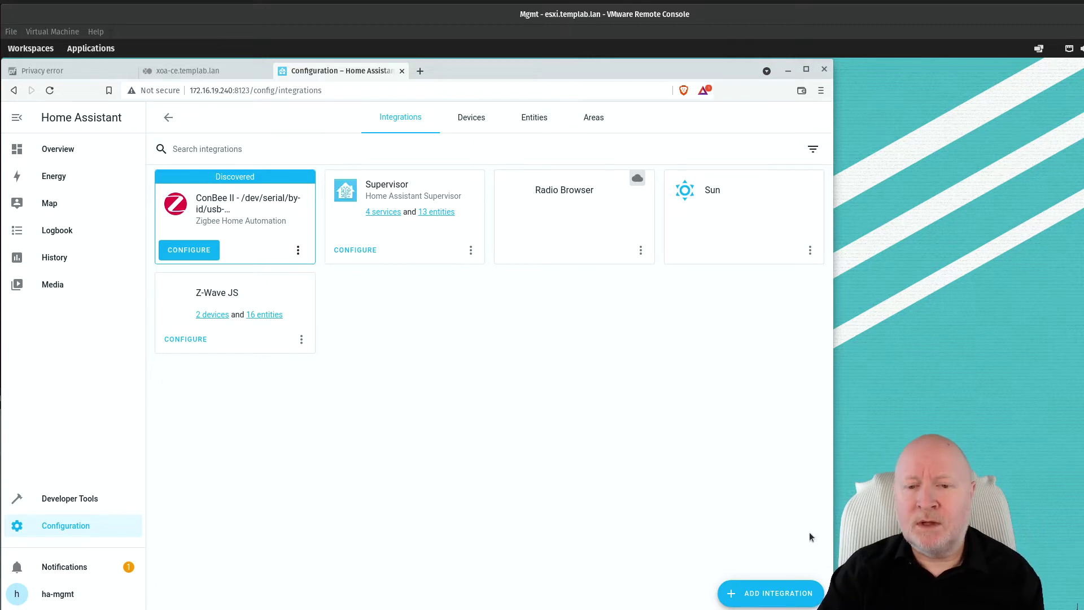
left_click(781, 595)
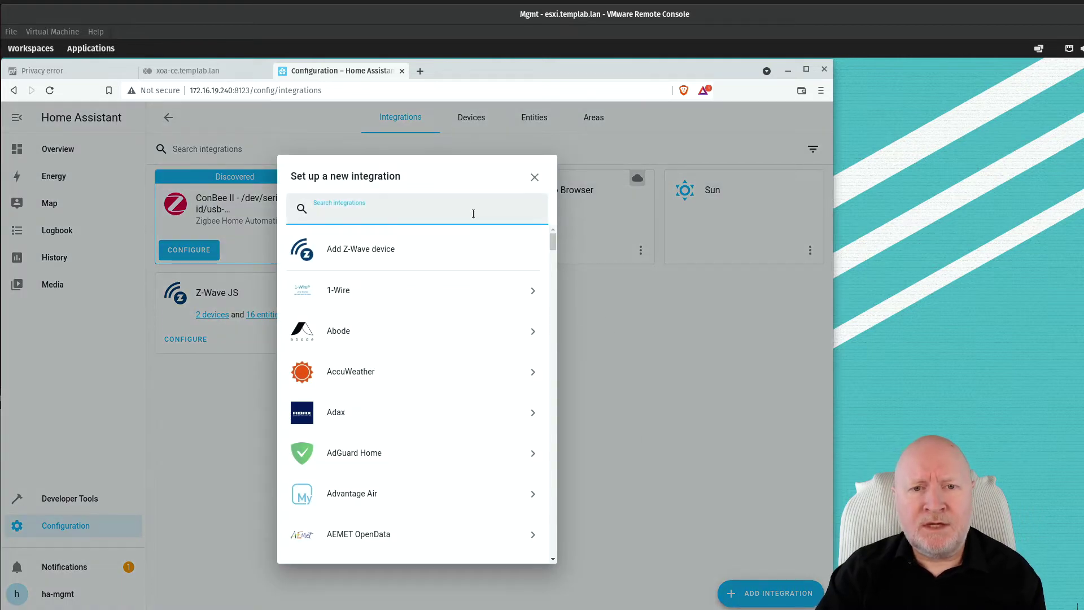
type("zig")
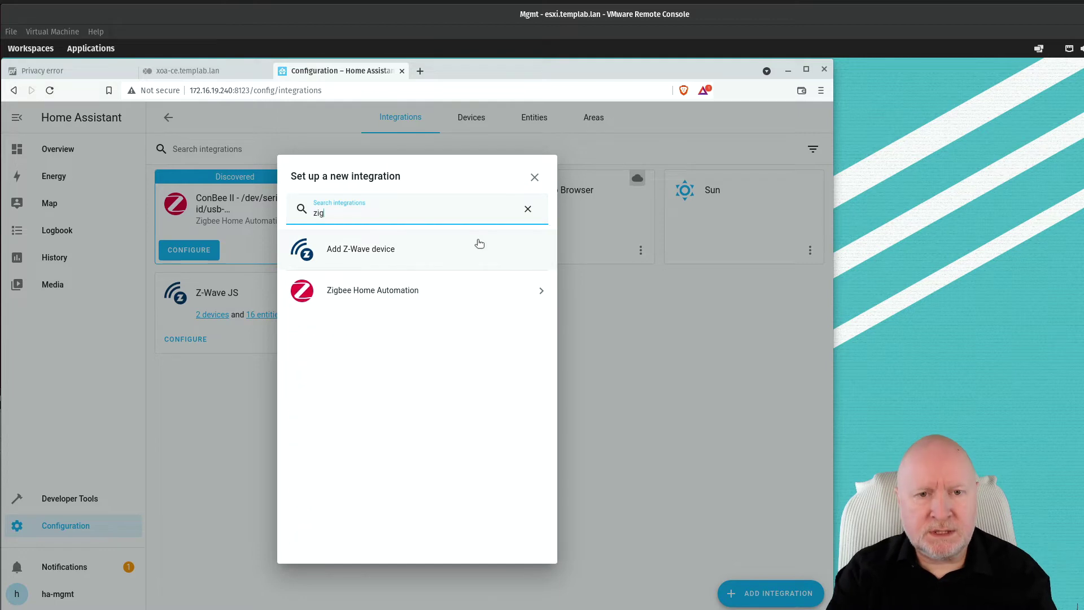
left_click(389, 301)
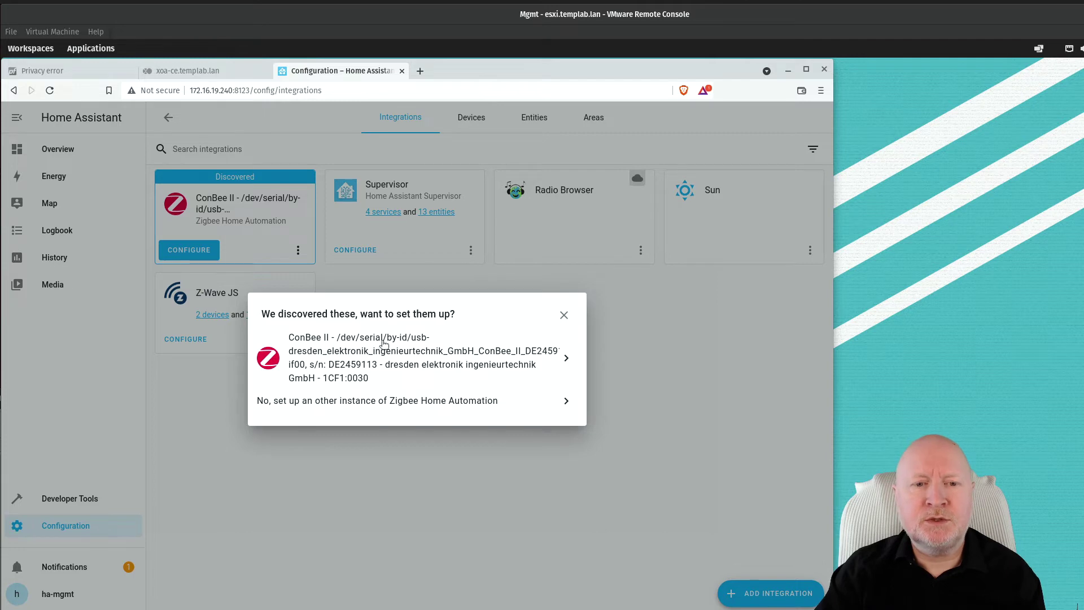
left_click(384, 402)
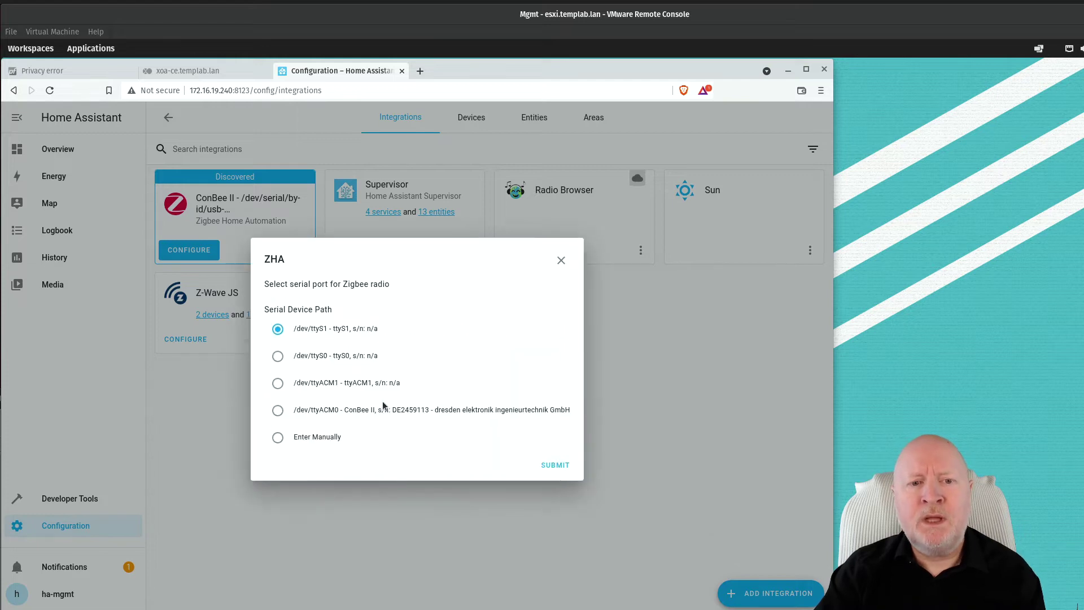
Step: Set the Zigbee radio's serial port to /dev/ttyACM0 (ConBee II) and finish the setup without assigning an area
left_click(278, 411)
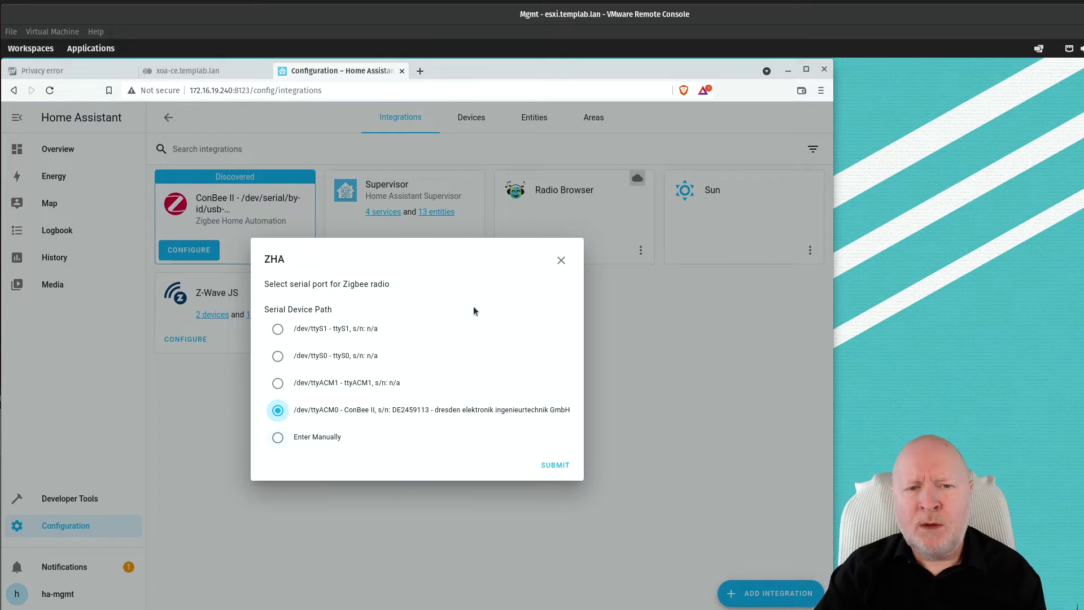
left_click(555, 466)
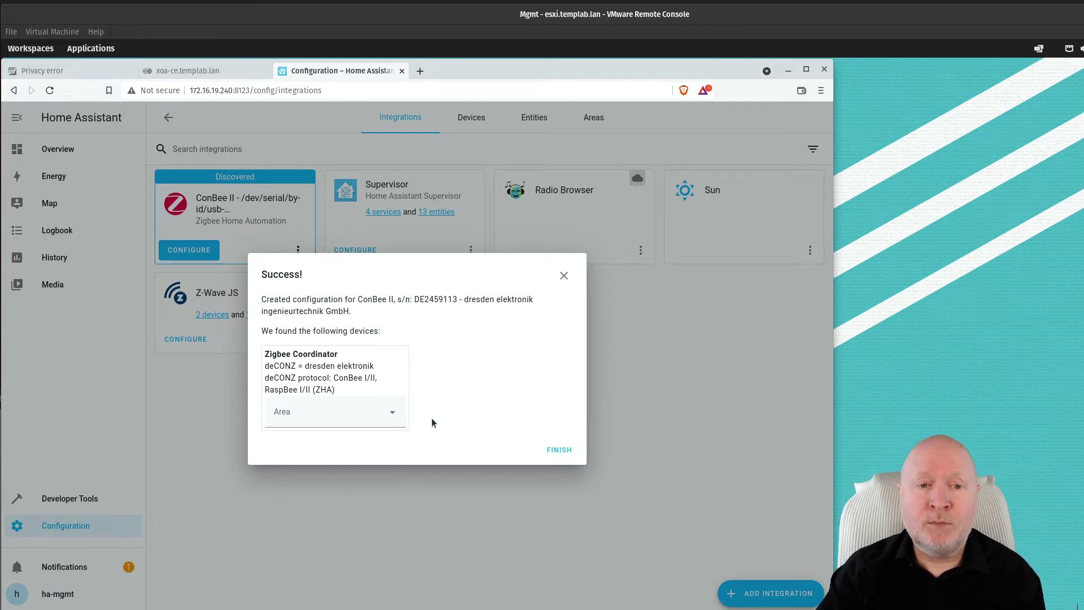
left_click(394, 416)
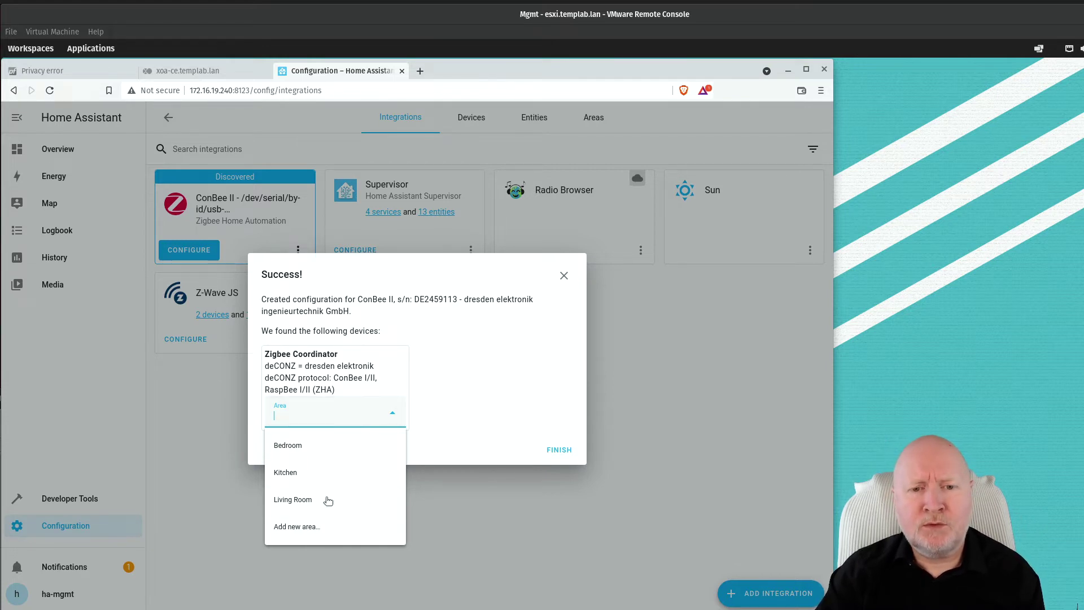
left_click(455, 353)
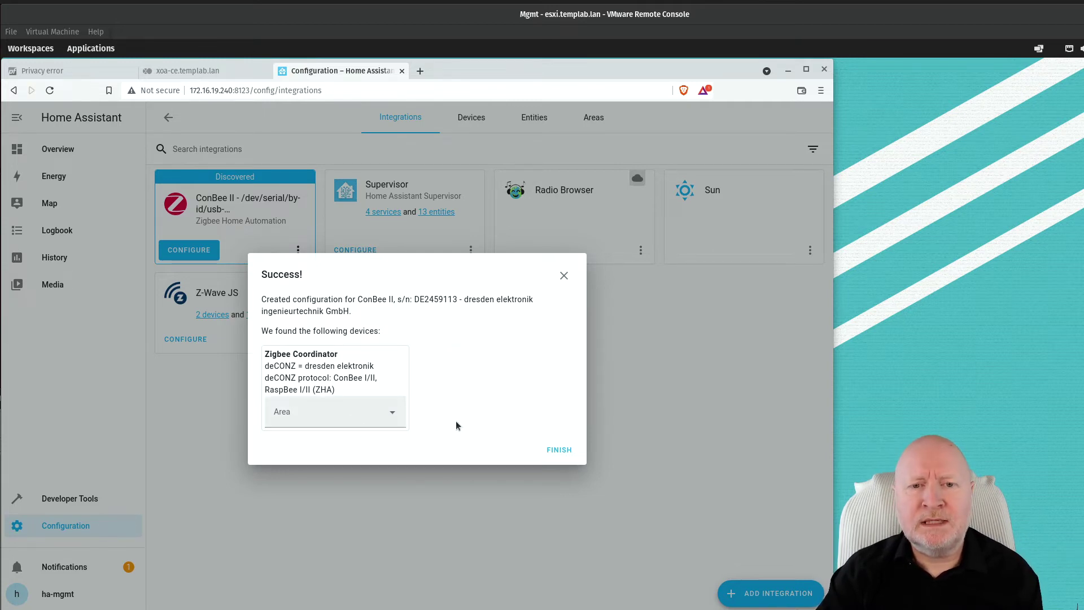
left_click(559, 450)
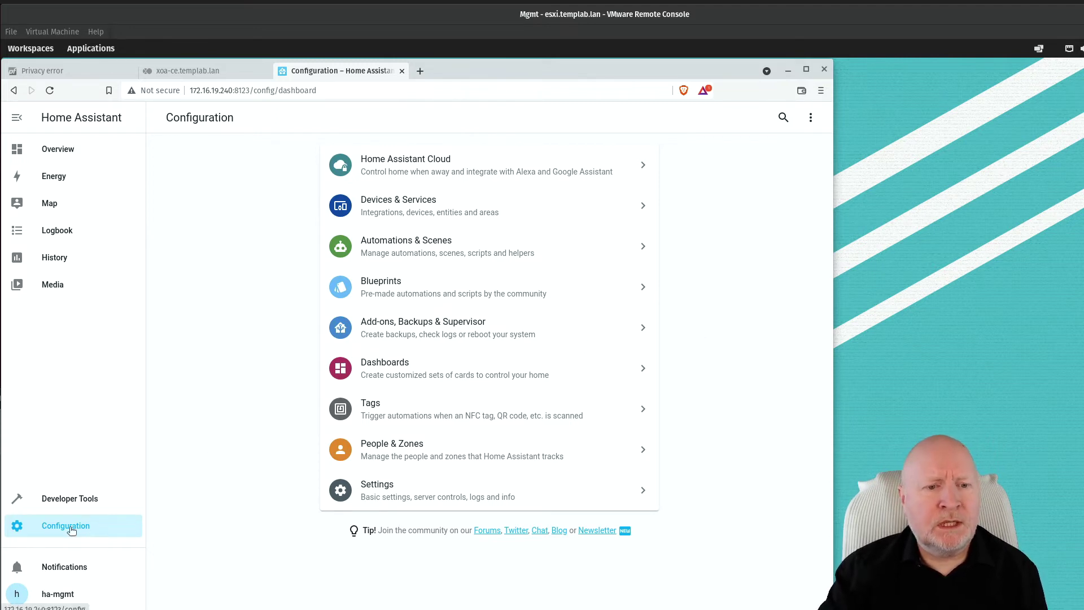
Step: Start a search for new Zigbee devices from the ConBee II integration's configuration
left_click(394, 208)
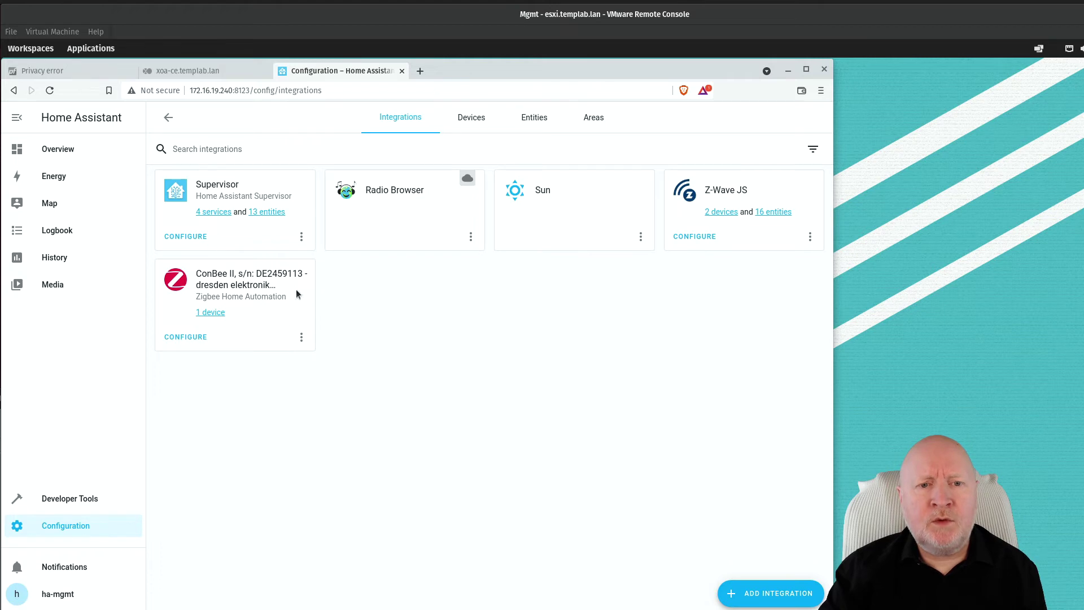
left_click(198, 338)
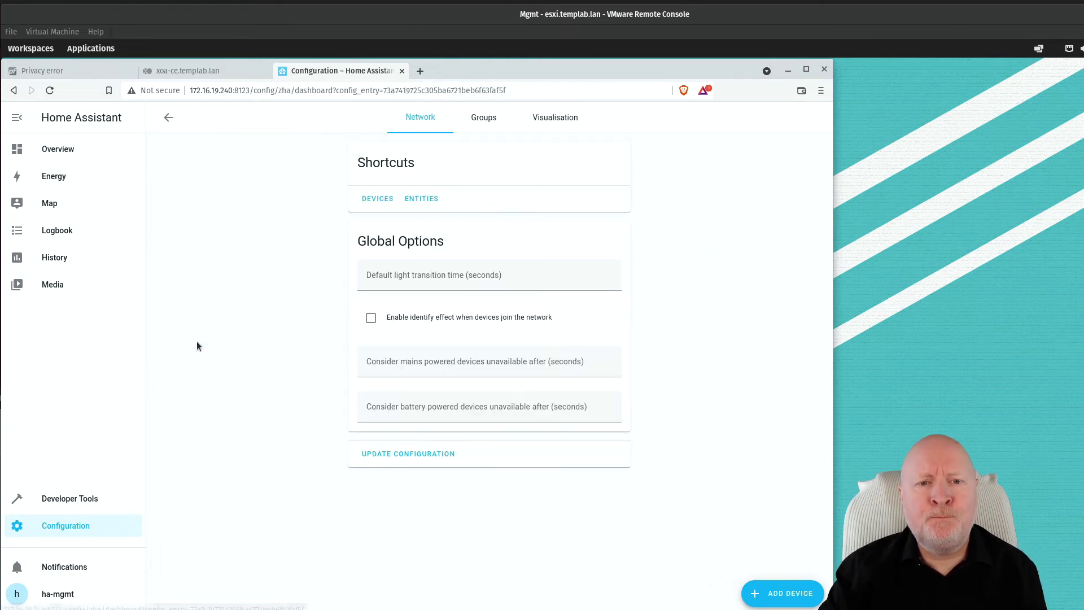
left_click(763, 603)
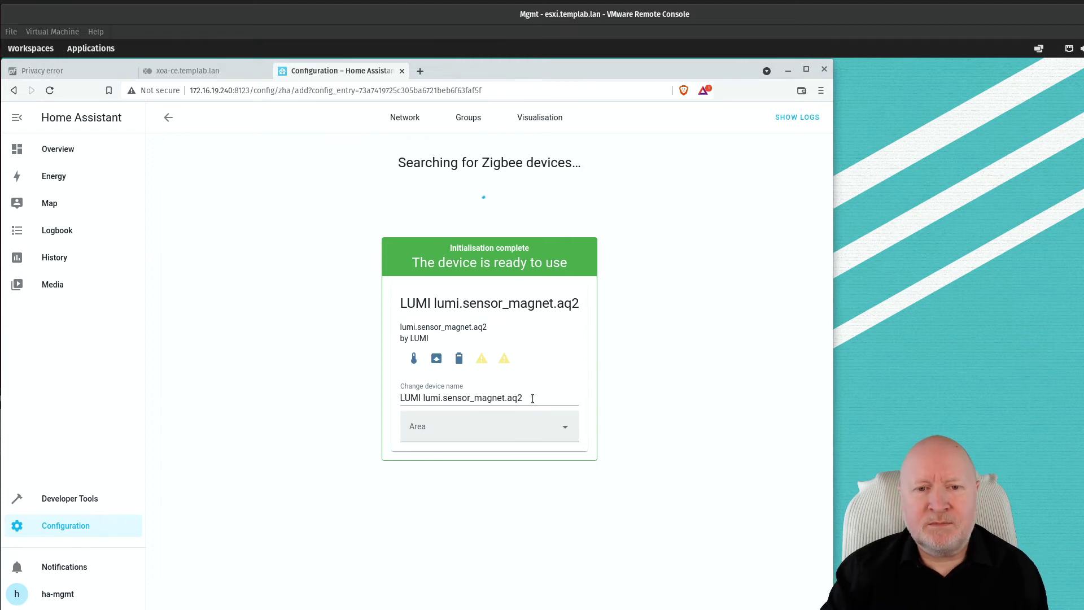
Step: Rename the paired LUMI magnet sensor as Kitchen window sensor and assign it to the Kitchen area
left_click_drag(532, 399, 393, 399)
type("K")
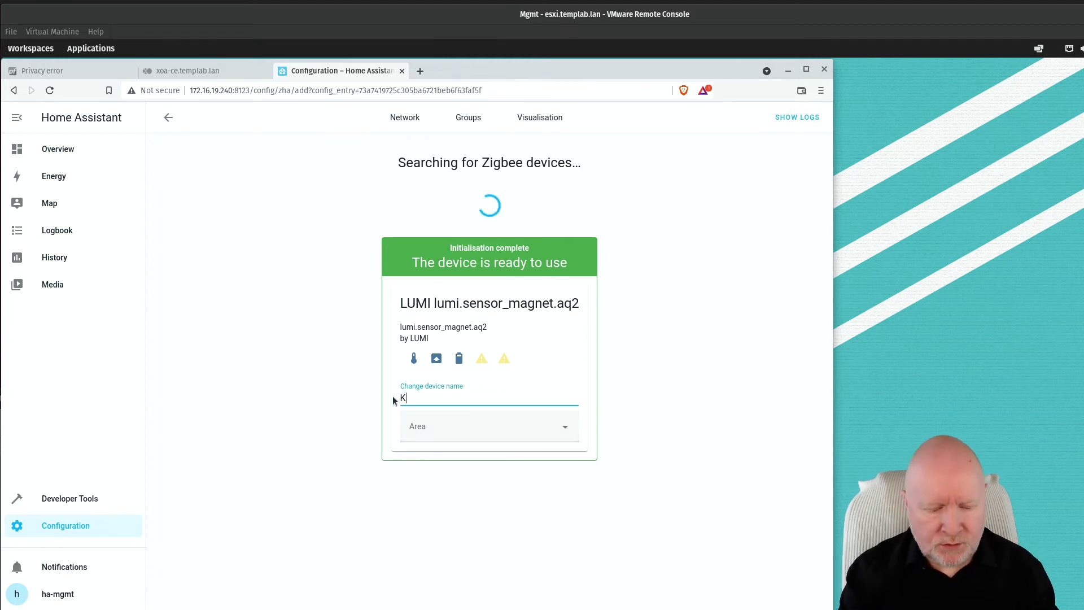
type("itche")
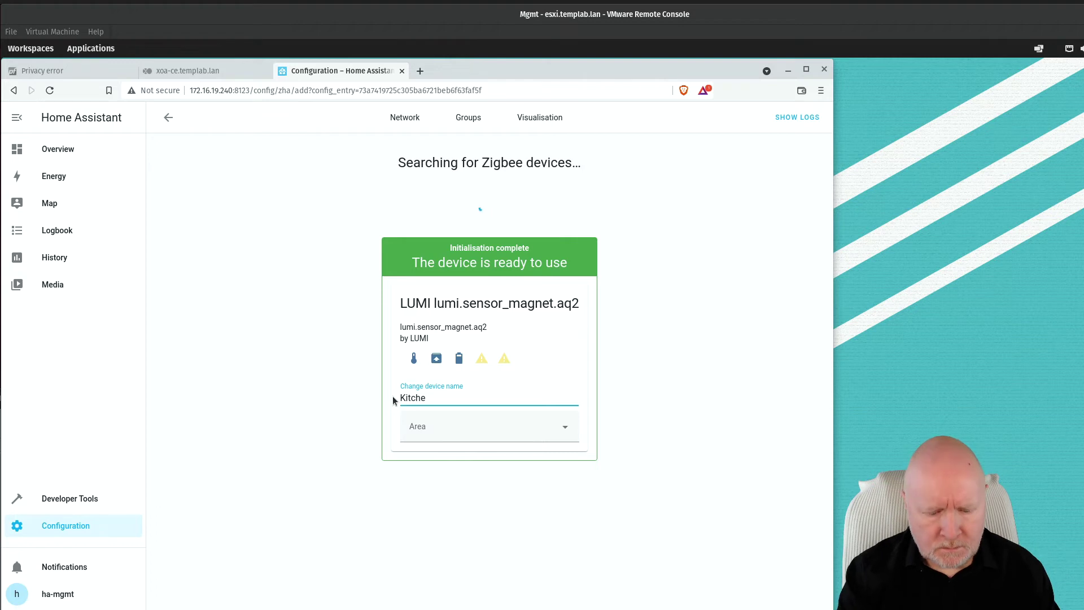
type("n windo")
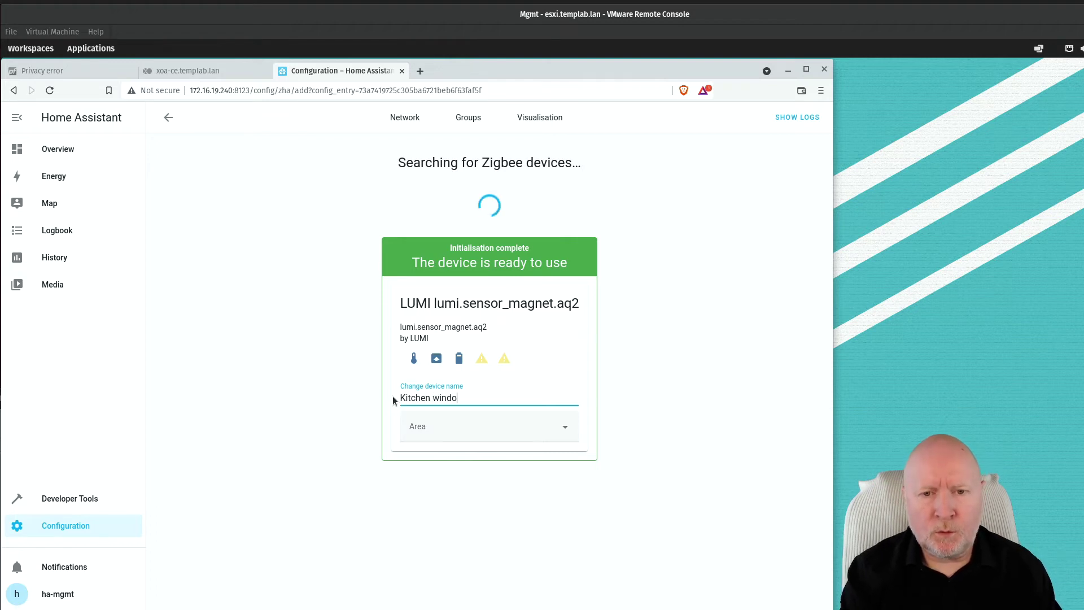
type("w sensor")
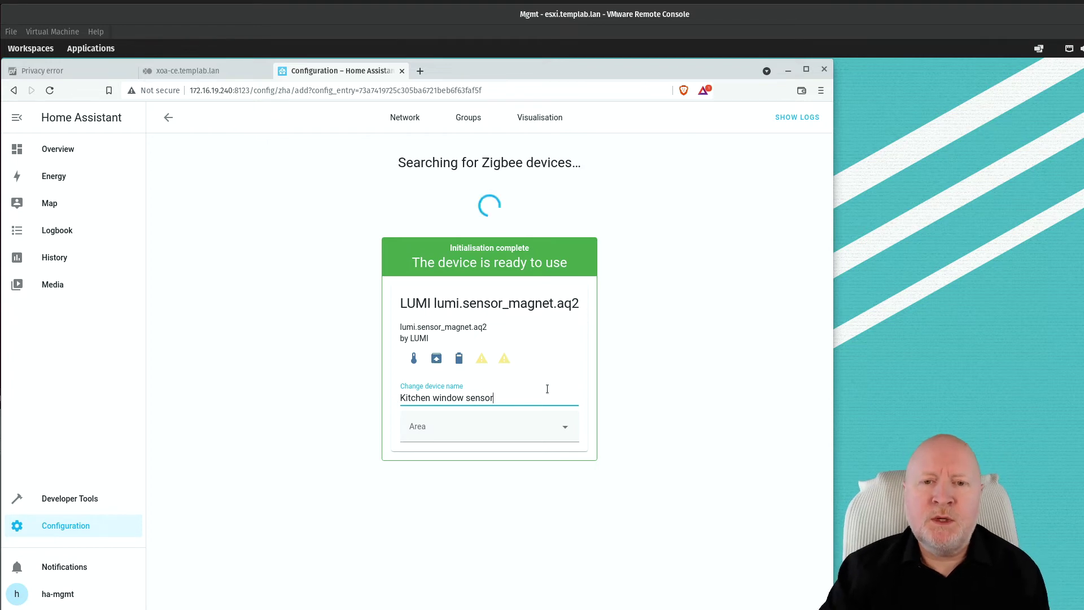
left_click(566, 428)
left_click(446, 489)
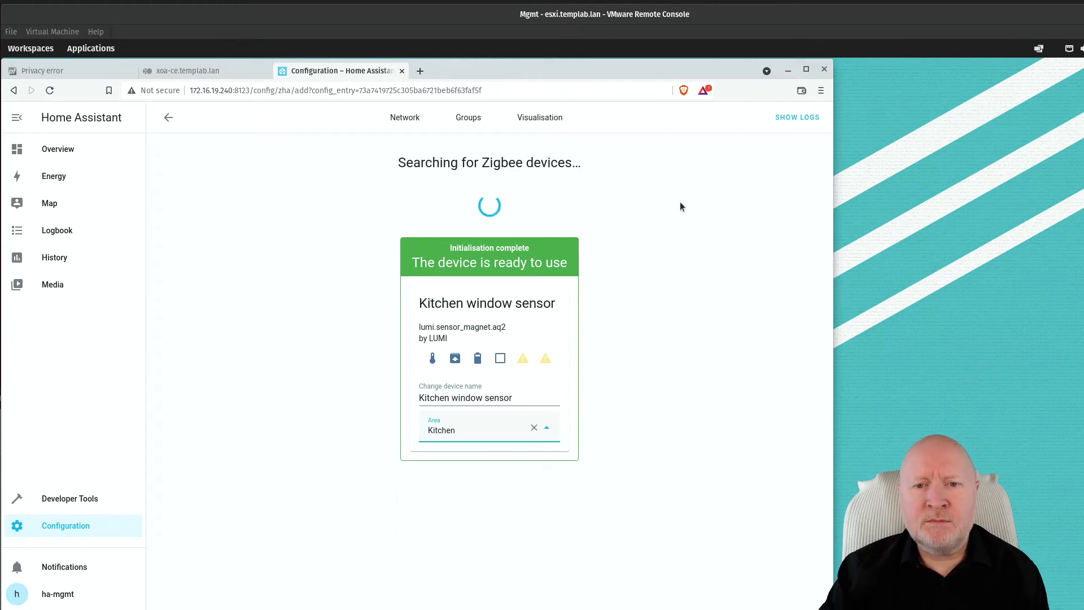
left_click(653, 184)
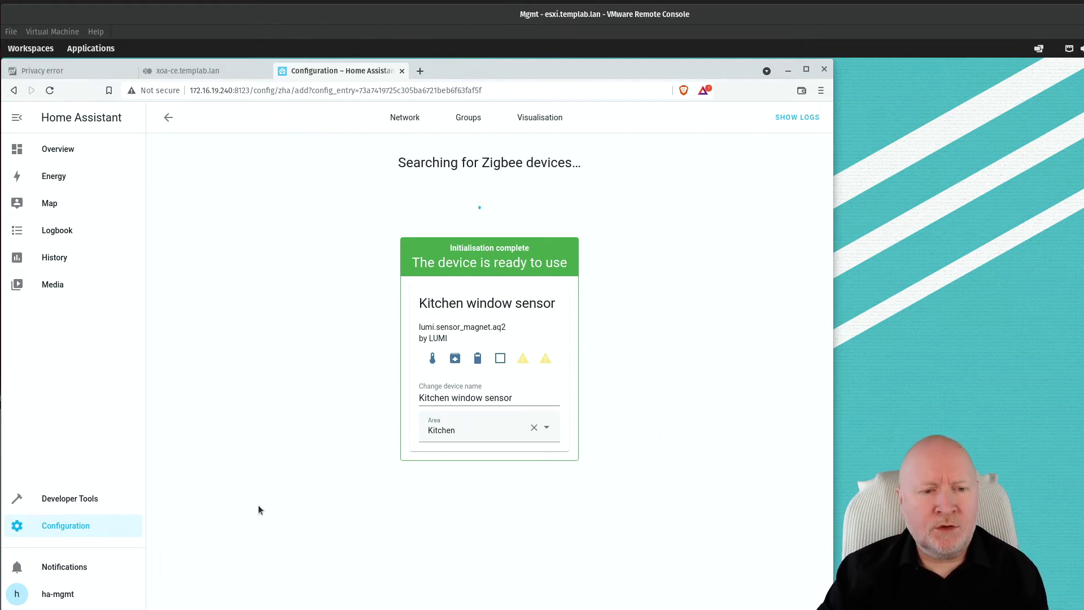
Step: Open the Kitchen window sensor's device page from the ConBee II integration's device list
left_click(81, 531)
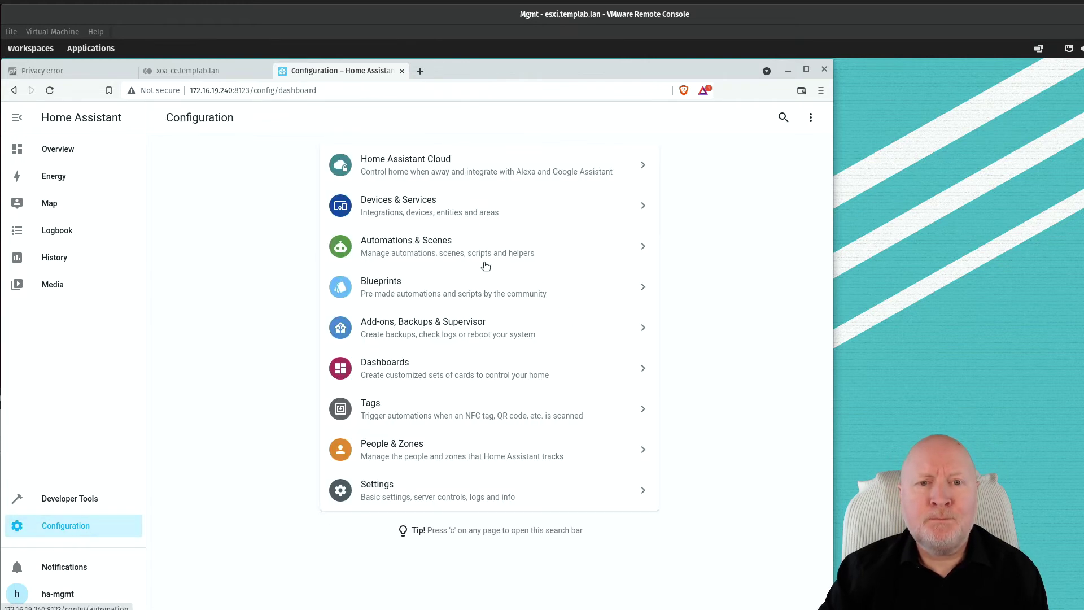
left_click(411, 210)
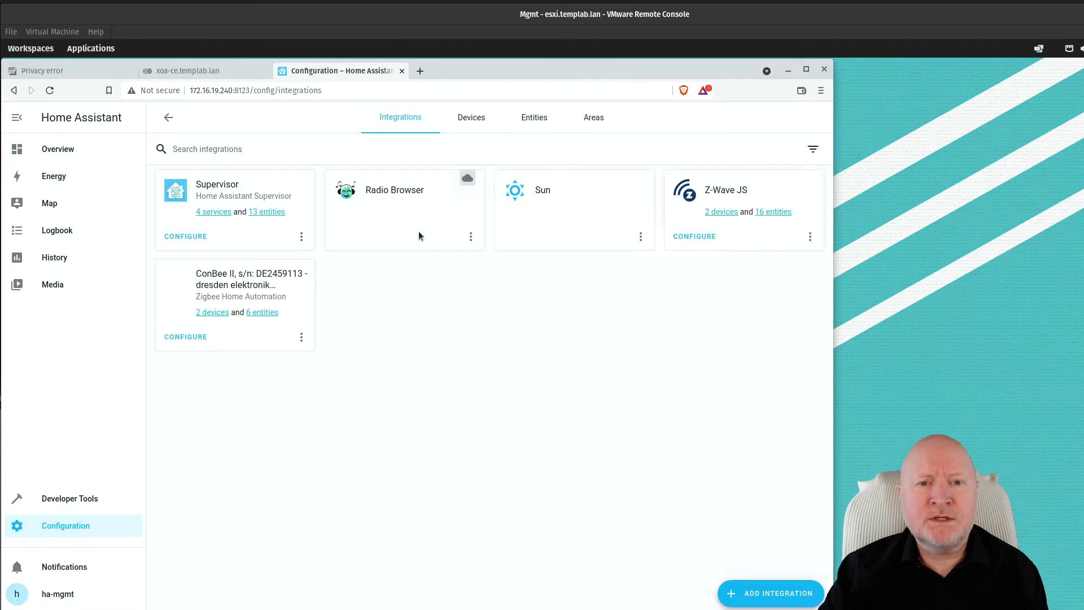
left_click(212, 314)
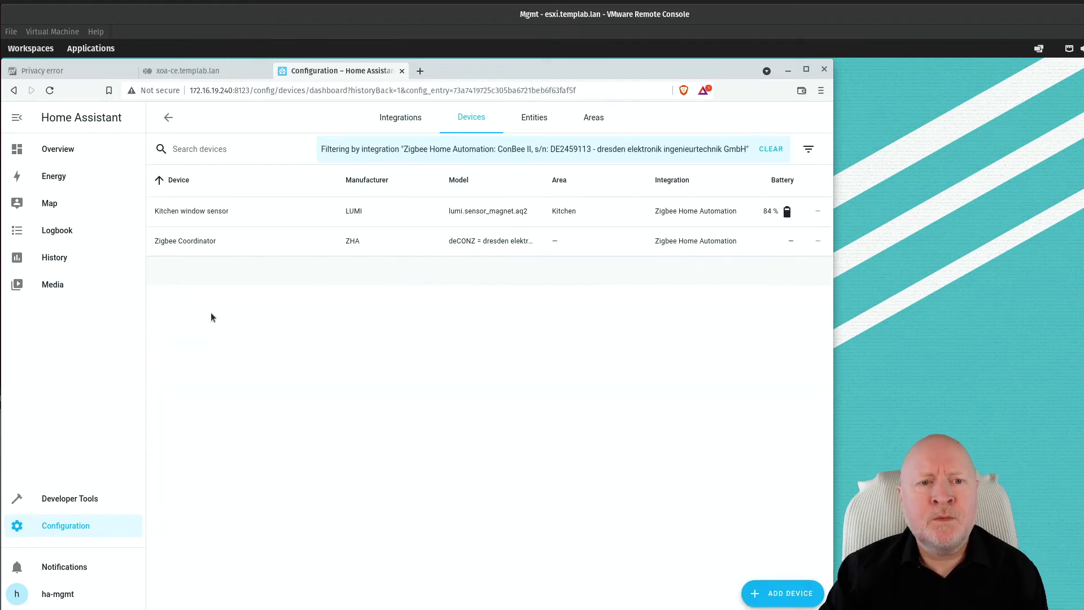
left_click(214, 218)
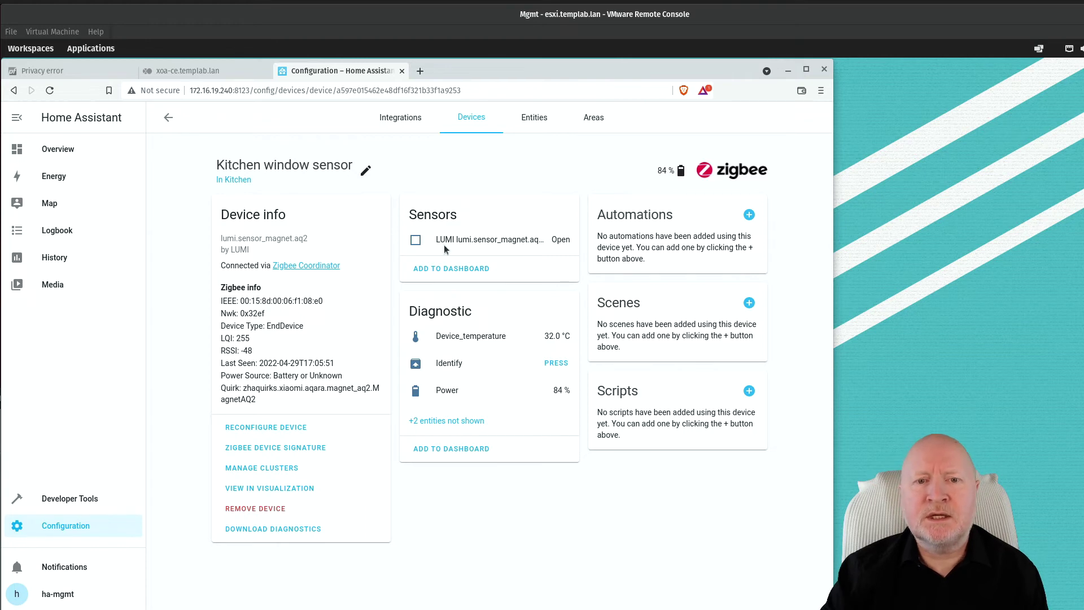
Step: Open the settings of the LUMI magnet sensor's on_off entity and change its name to Kitchen window sensor
left_click(480, 242)
key("ctrl+a")
type("K")
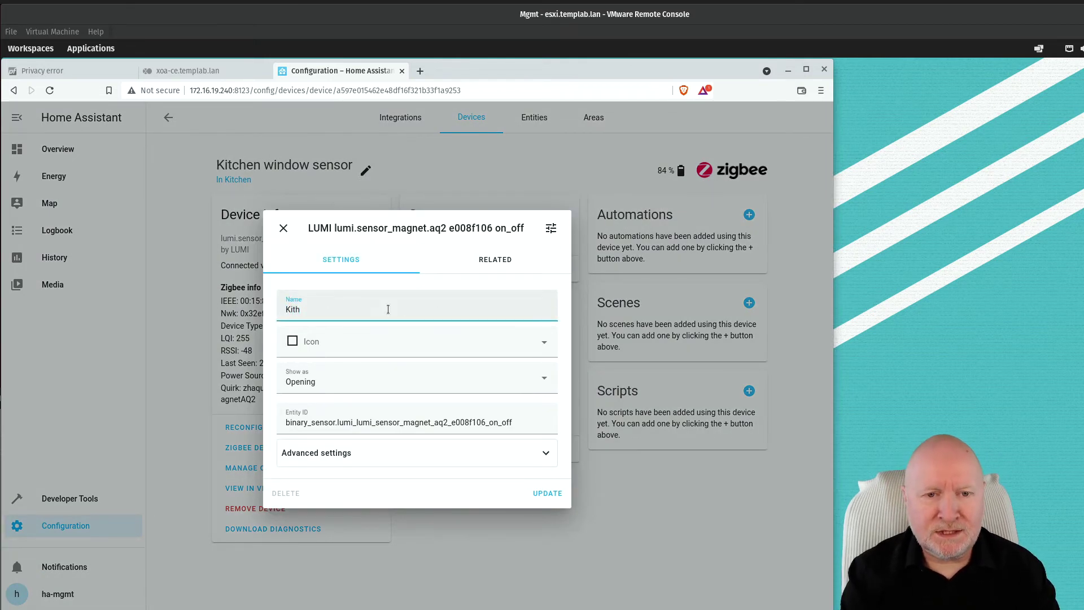
type("itchen wi")
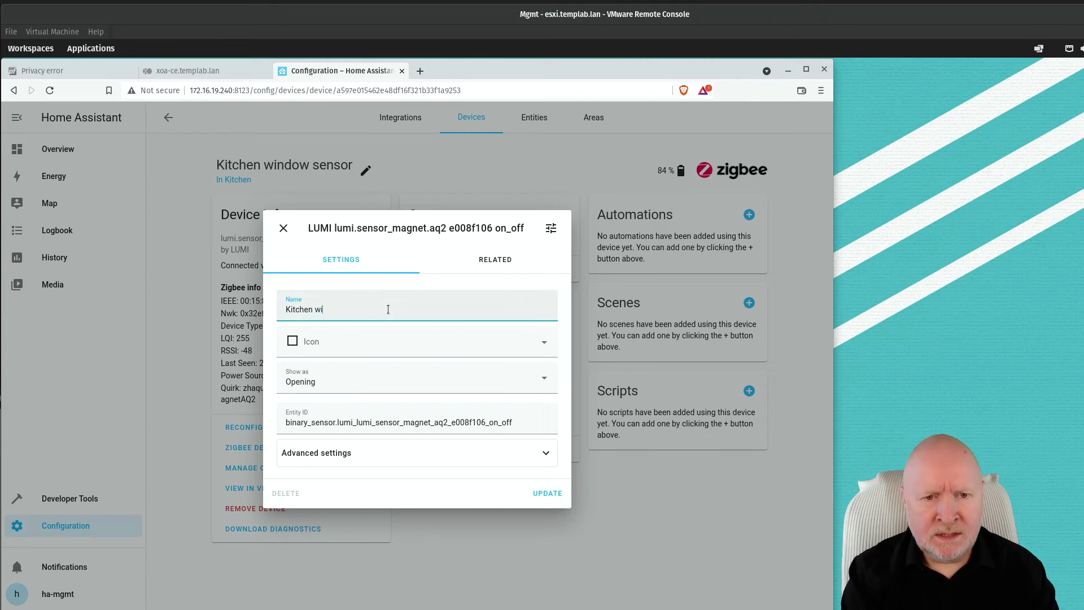
type("ndow sensor")
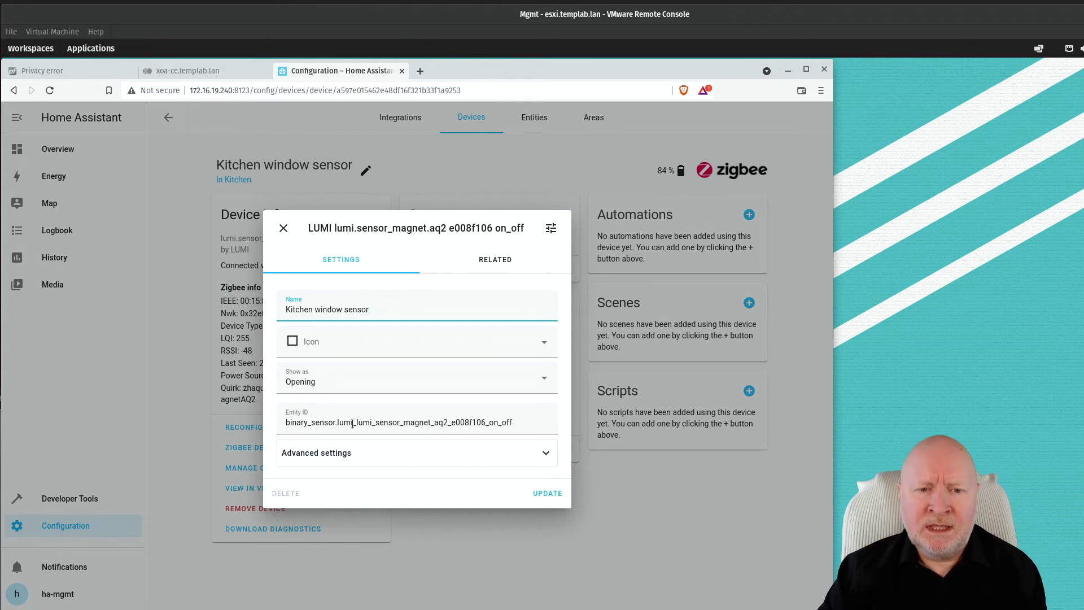
Step: Change the entity ID to binary_sensor.kitchen_window_sensor and save the entity settings
left_click_drag(519, 420, 339, 423)
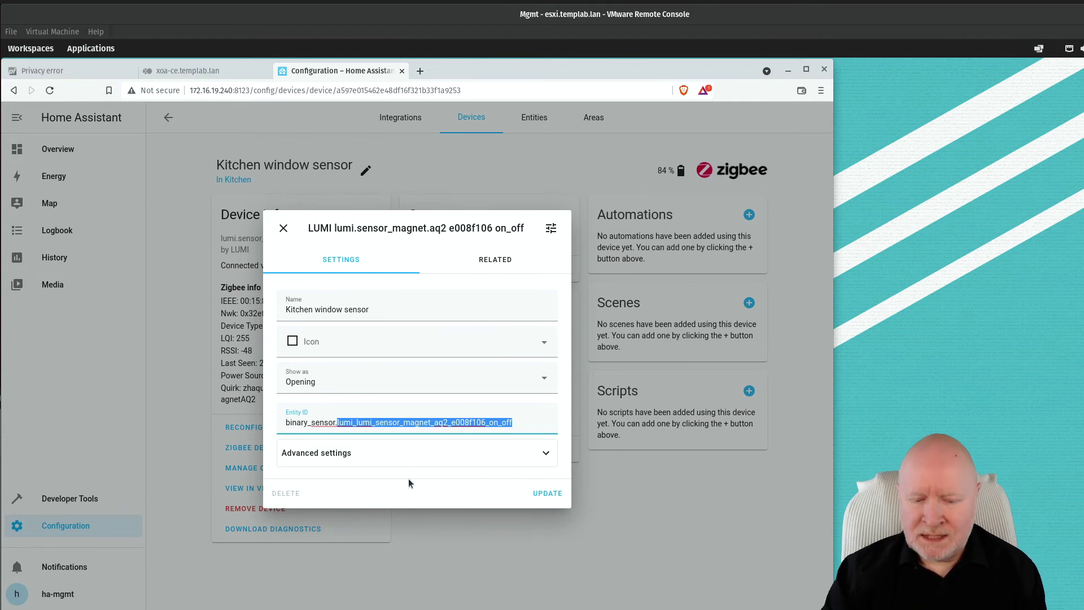
key("BackSpace")
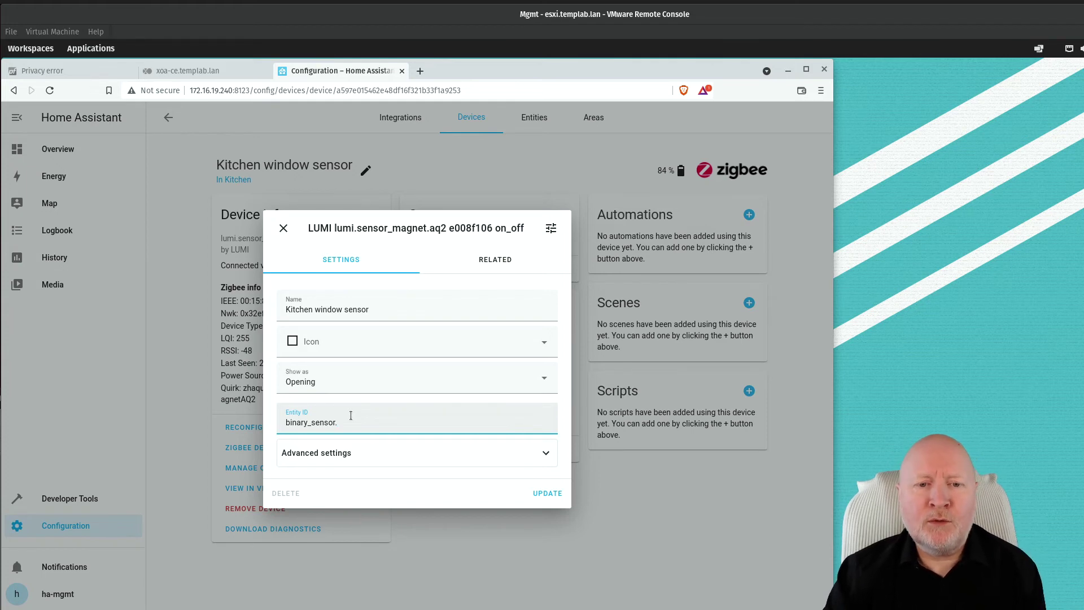
type("chenwindo")
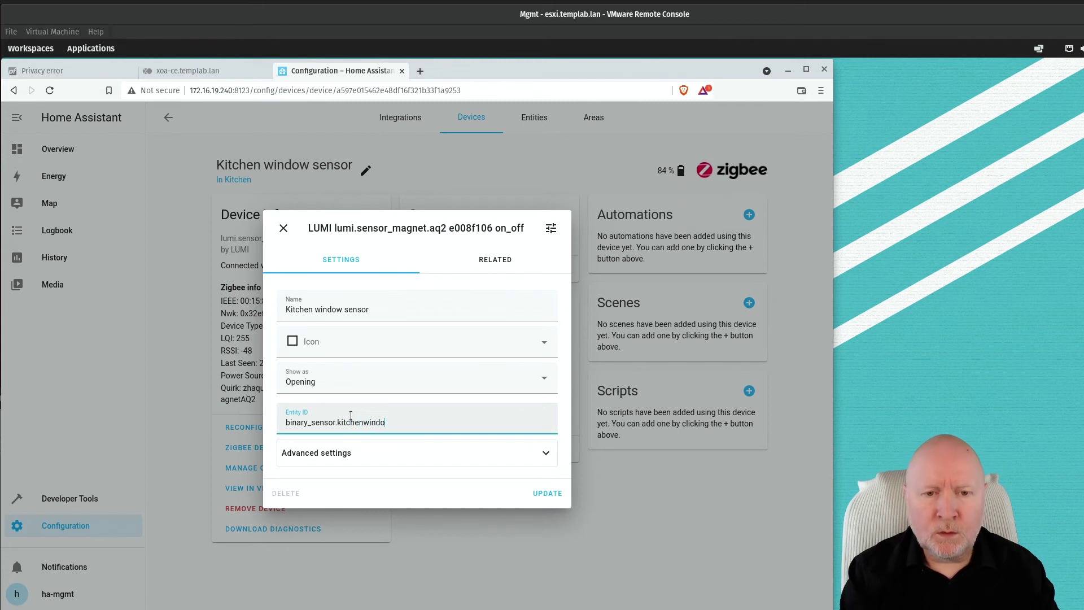
type("wsensor")
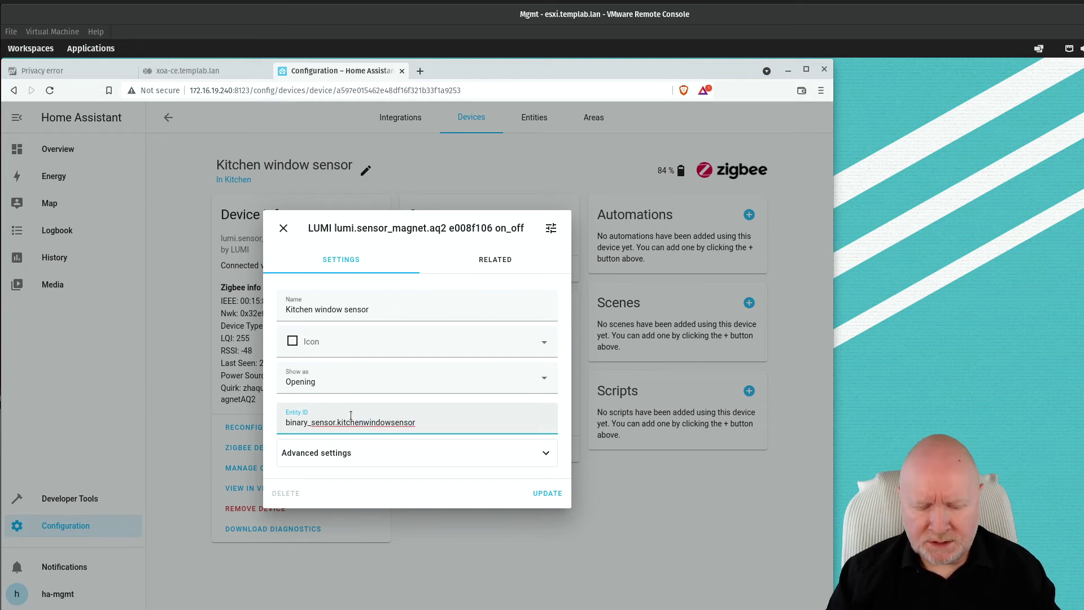
type("_")
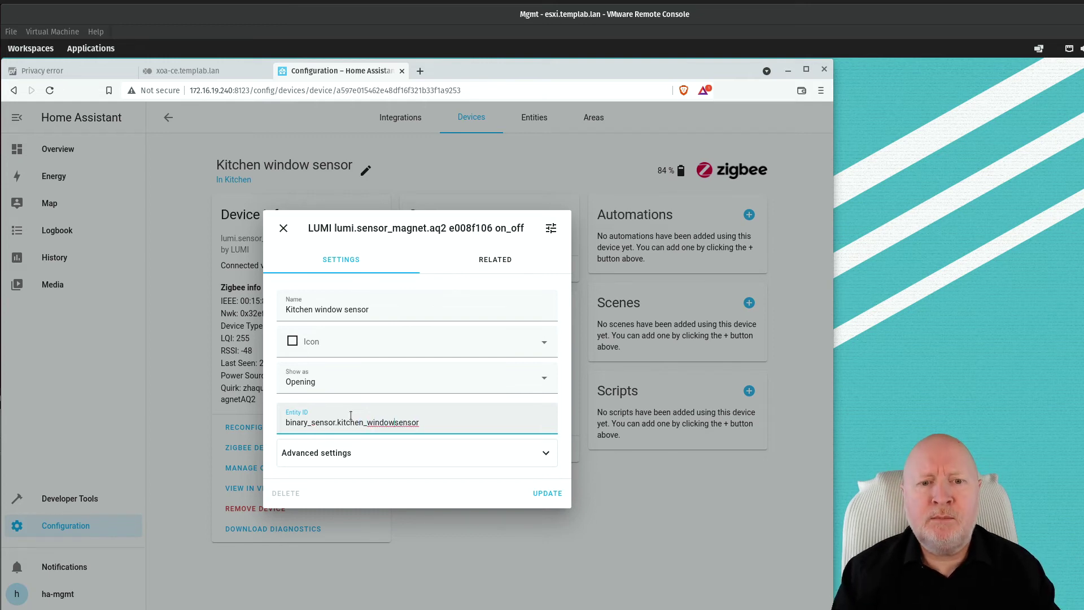
type("_")
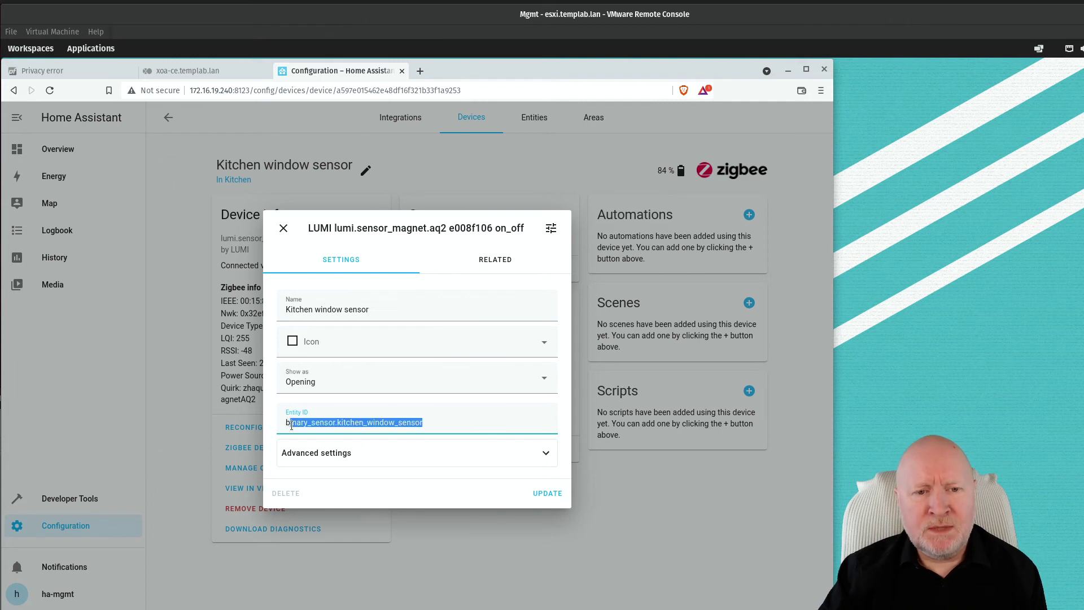
left_click(288, 422)
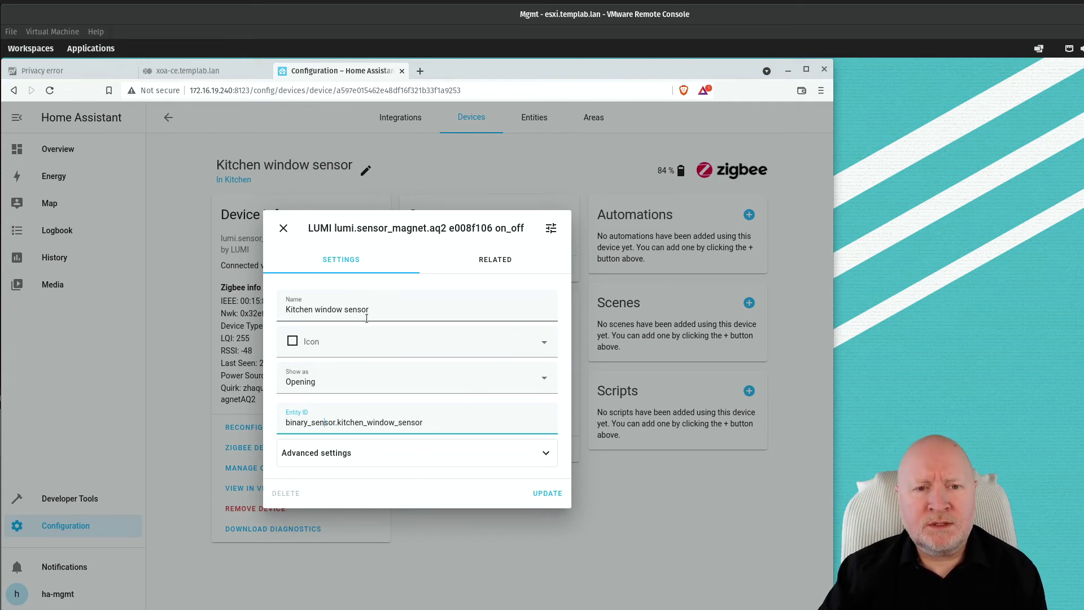
left_click(547, 494)
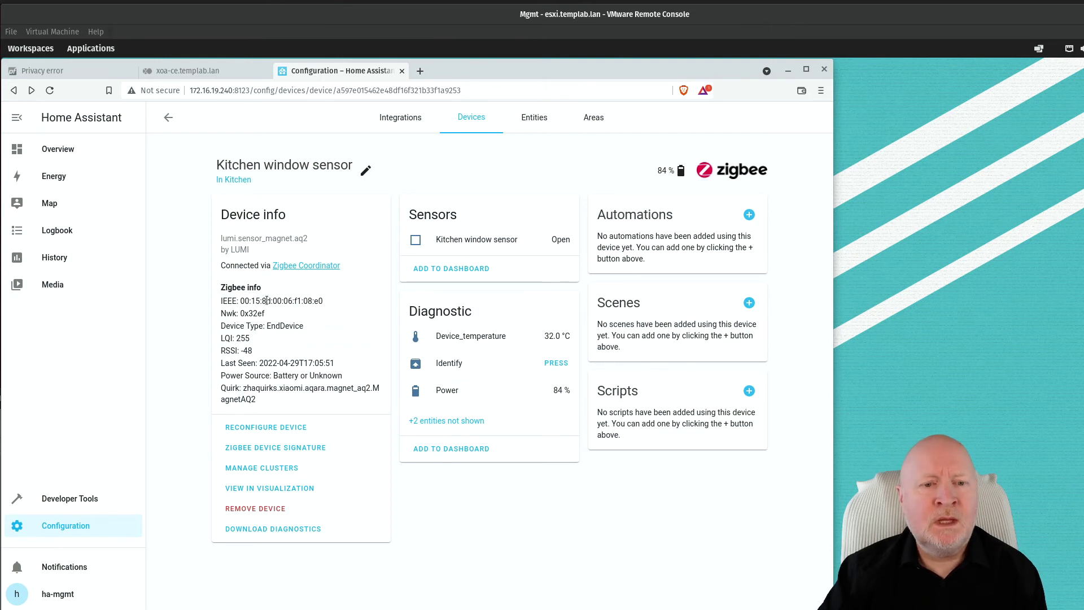
Step: Check the window sensor in the overview's Kitchen card and reopen its device page from the ConBee II integration
left_click(73, 150)
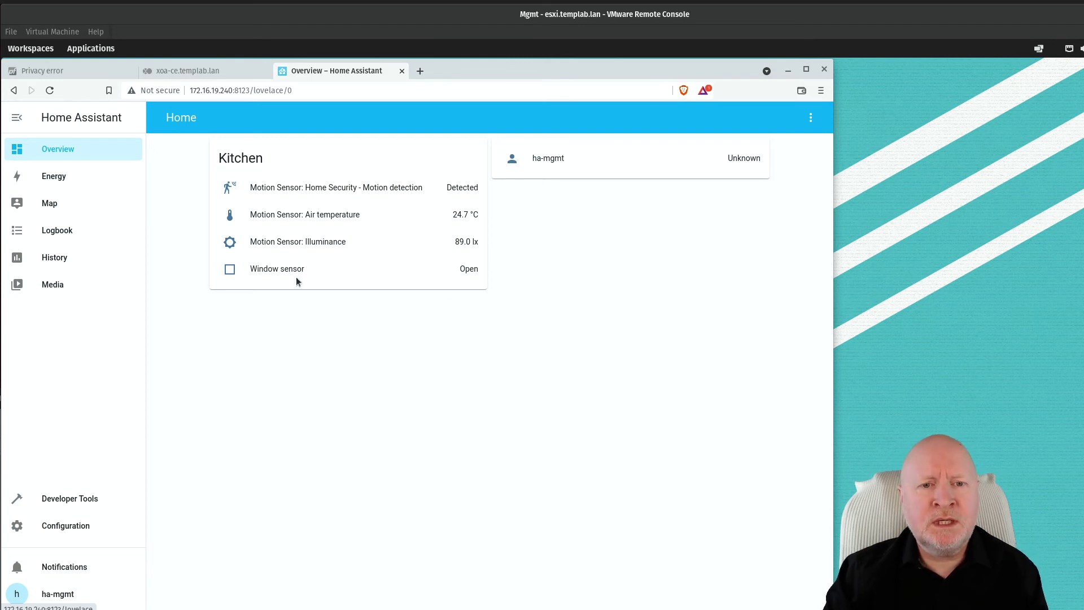
left_click(95, 529)
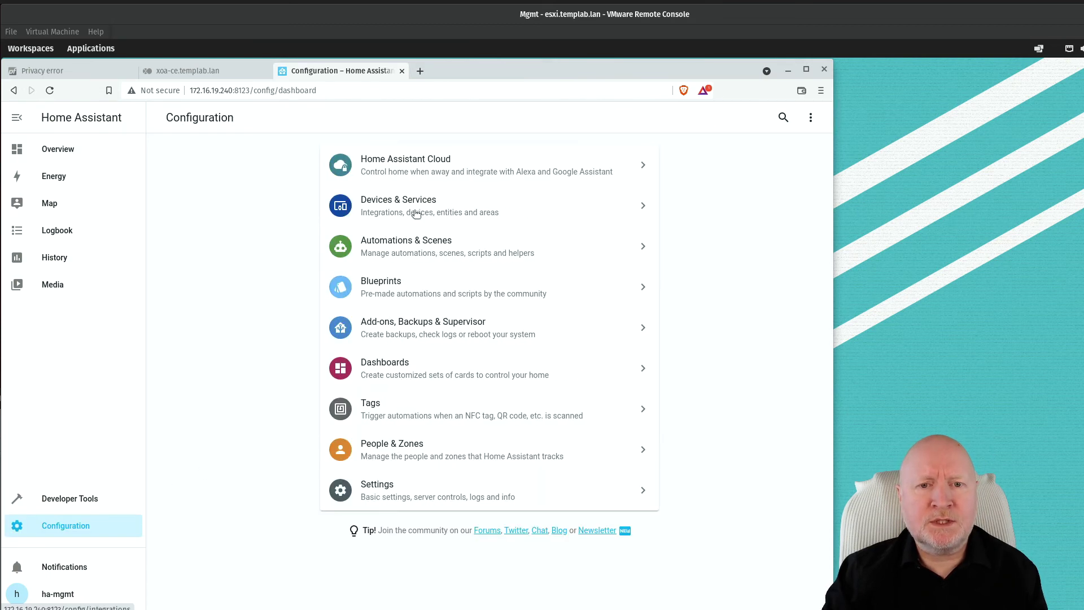
left_click(416, 213)
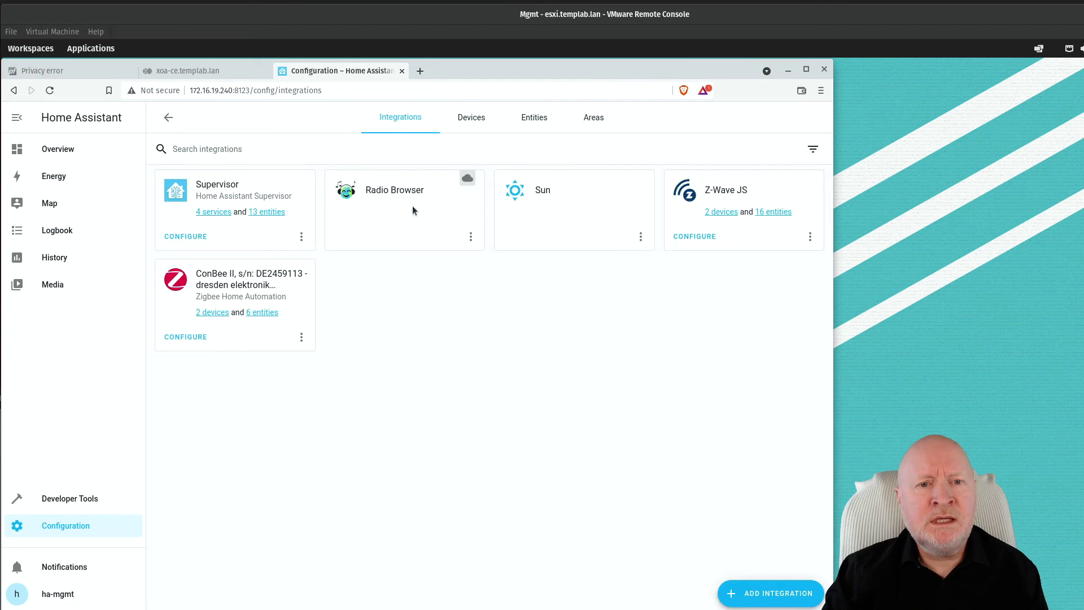
left_click(189, 338)
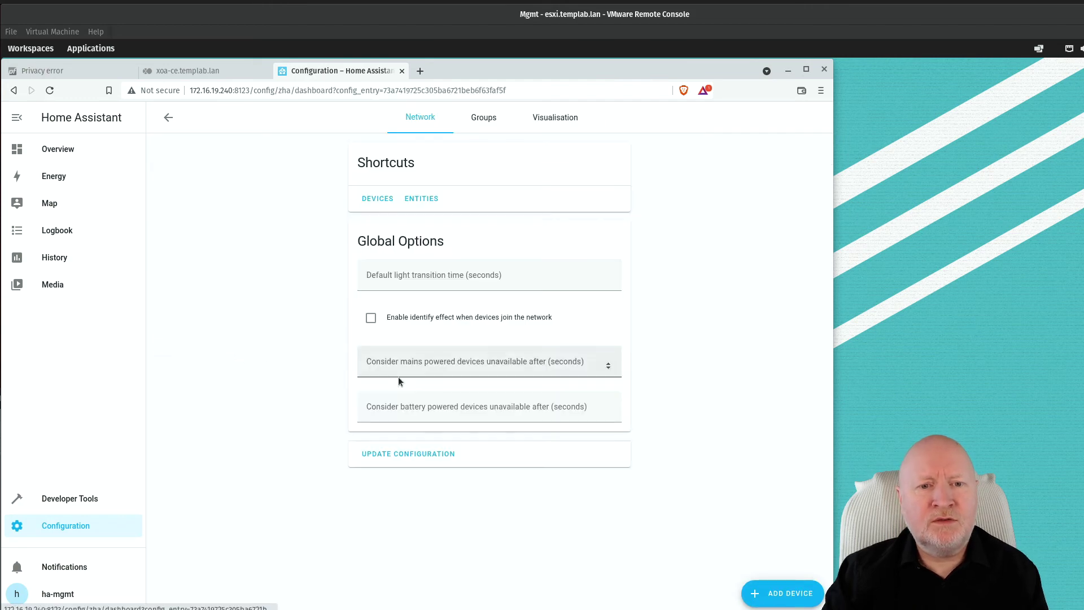
left_click(86, 528)
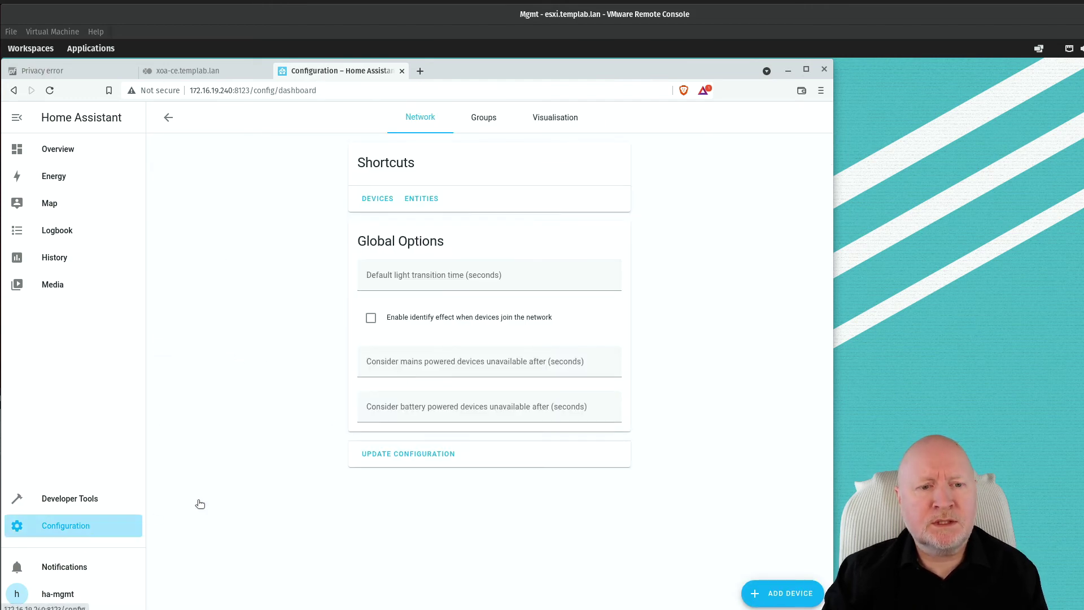
left_click(372, 204)
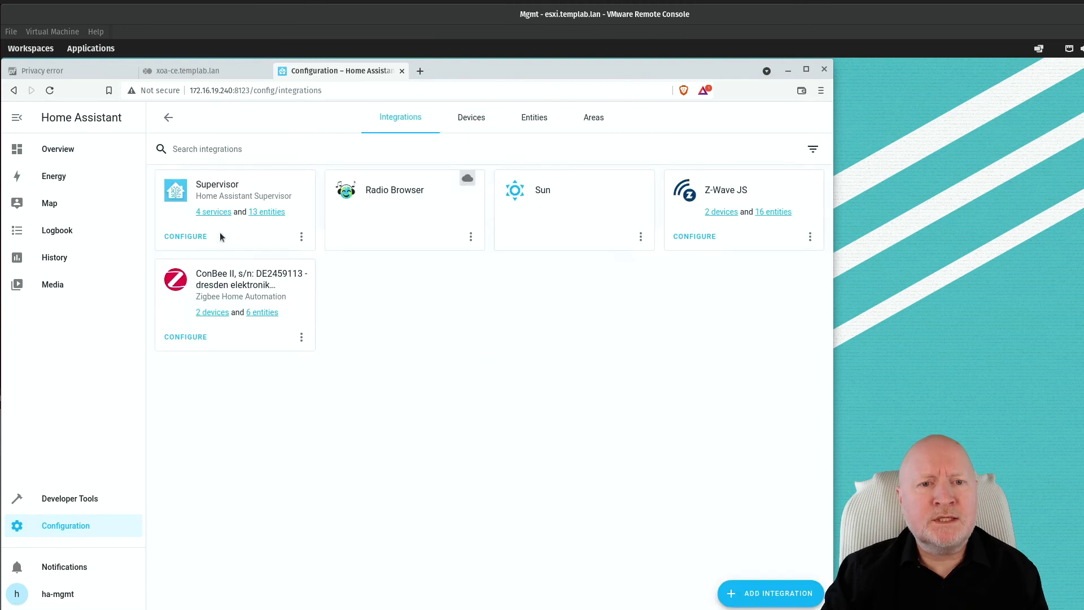
left_click(213, 314)
left_click(219, 214)
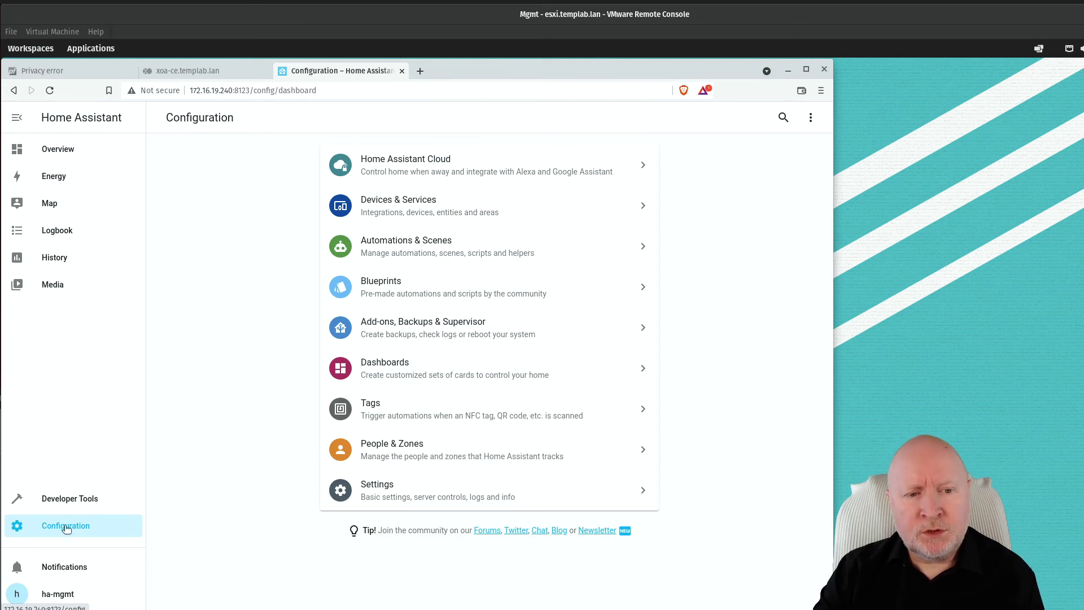
Step: Remove the Kitchen window sensor device from the ConBee II Zigbee integration and confirm the removal
left_click(378, 213)
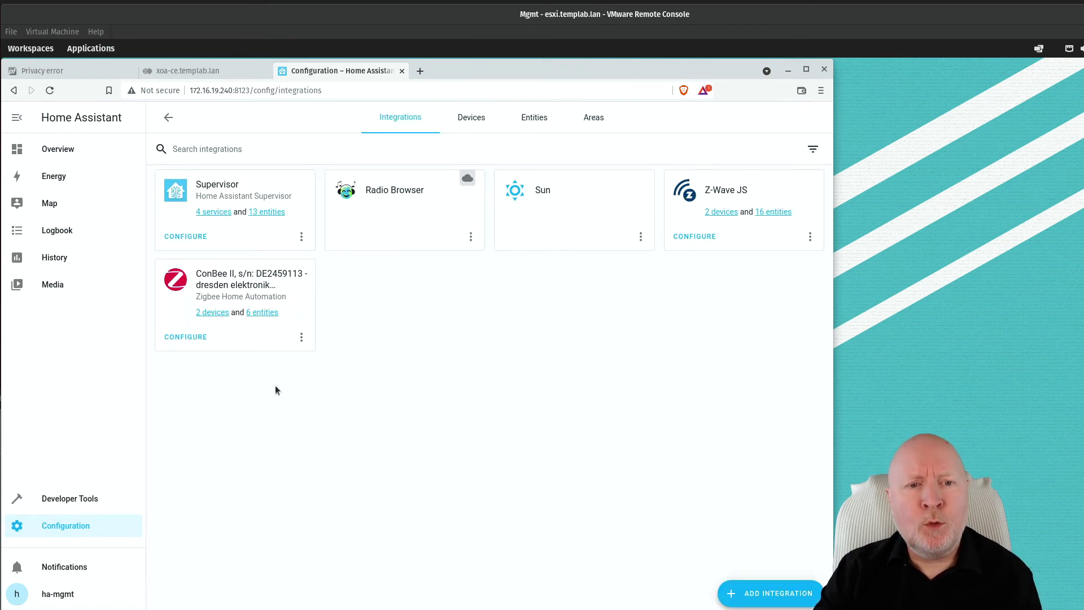
left_click(214, 314)
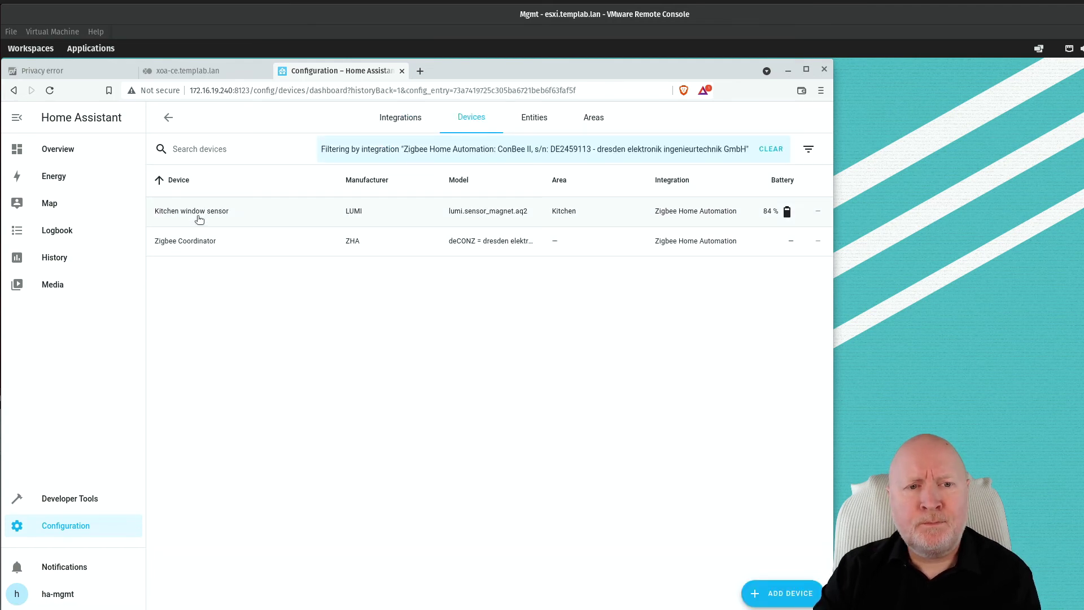
left_click(197, 216)
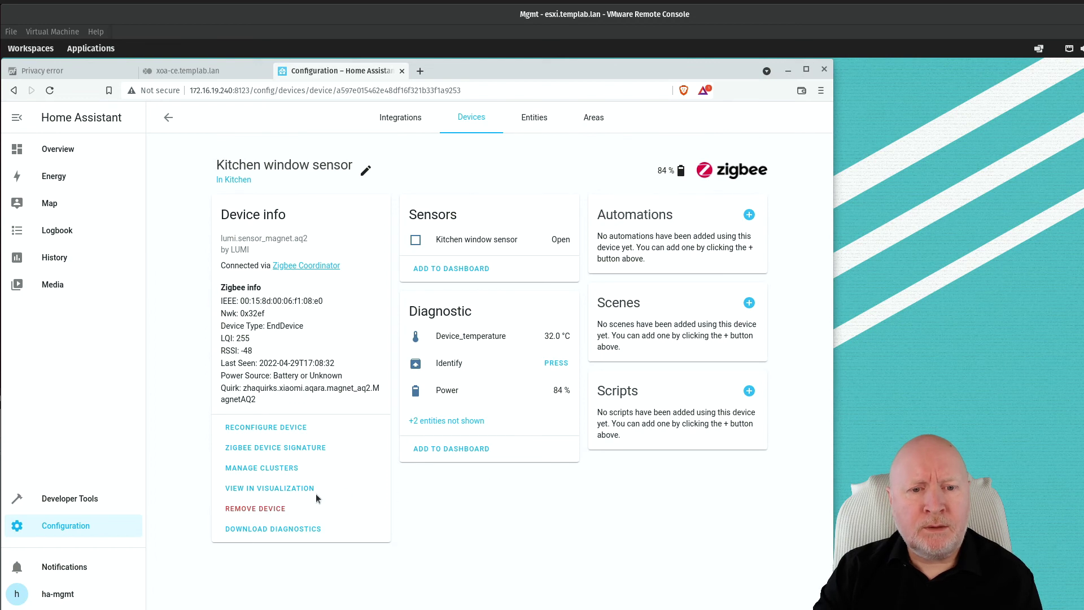
left_click(232, 510)
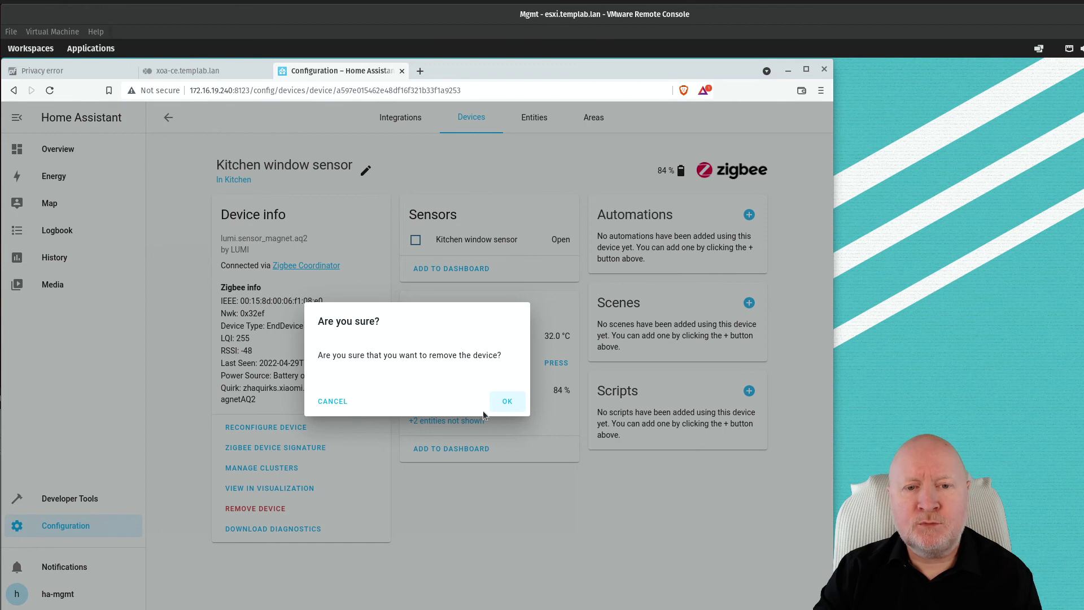
left_click(331, 401)
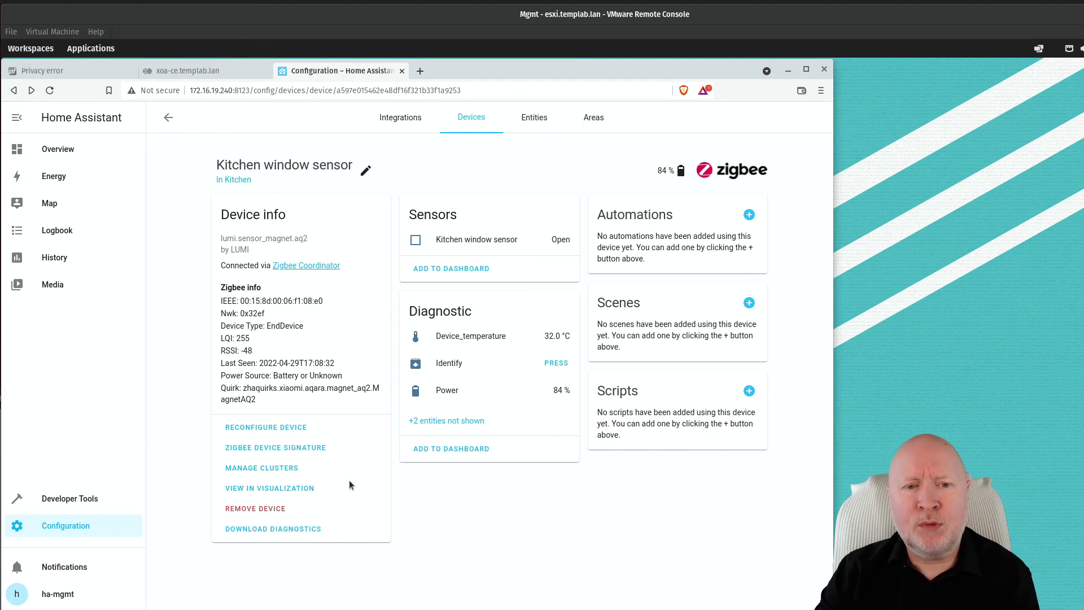
left_click(271, 507)
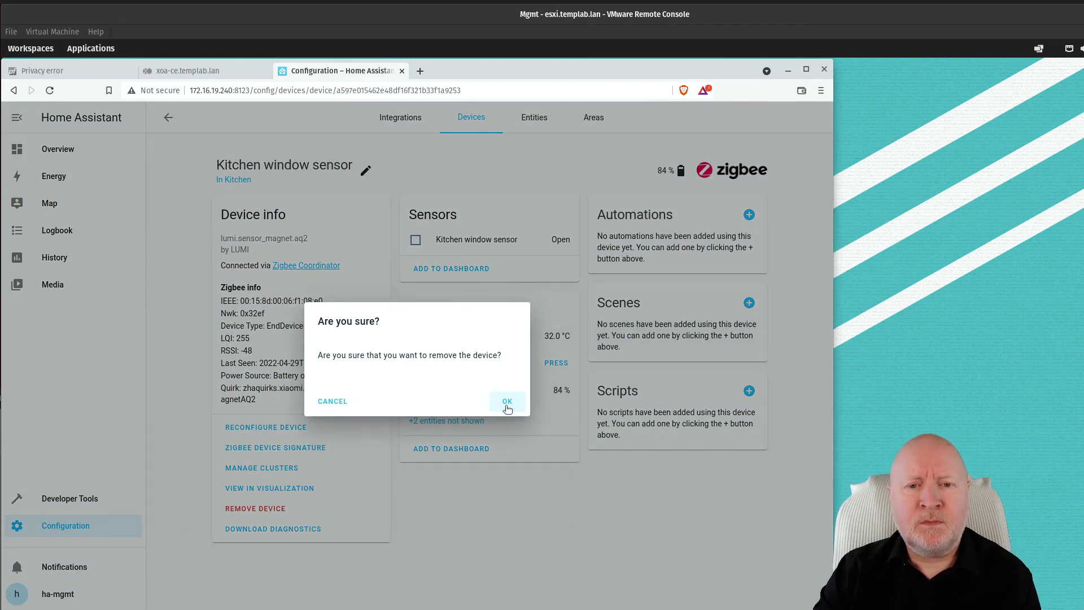
left_click(506, 402)
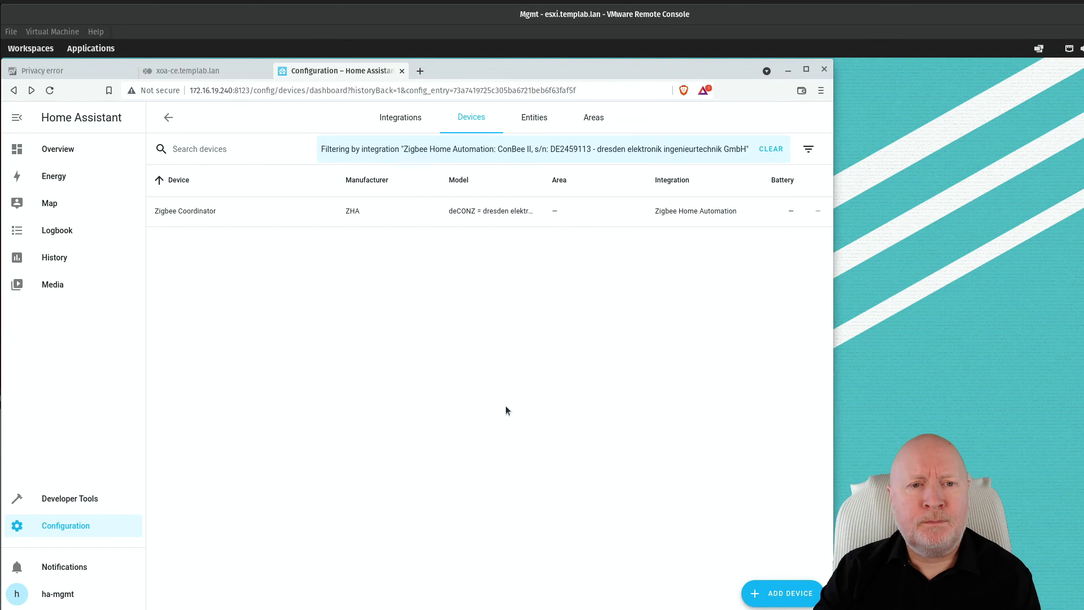